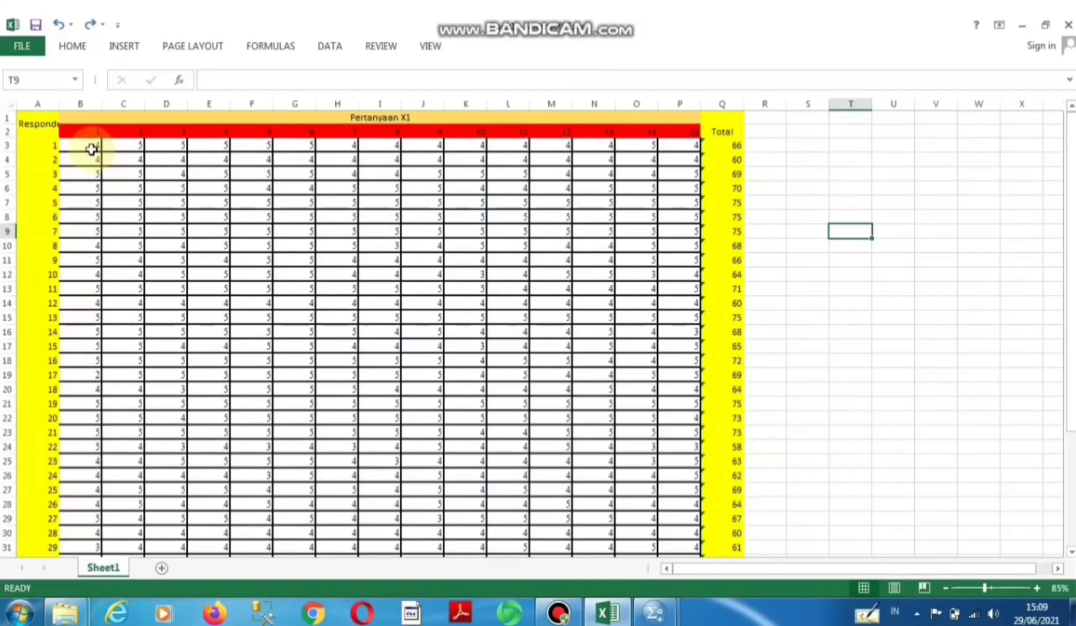
# Step: Copy the response scores and totals of all 40 respondents, cells B3 to Q42, excluding the headers and respondent numbers
pyautogui.moveTo(92, 149); pyautogui.dragTo(675, 533)
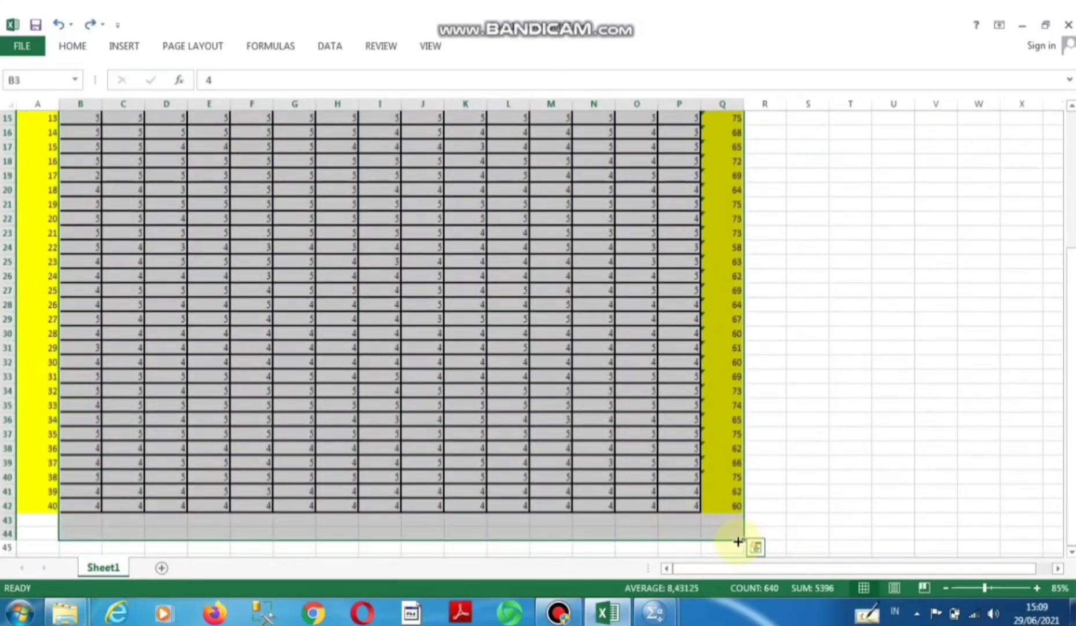
pyautogui.moveTo(742, 539); pyautogui.dragTo(711, 500)
pyautogui.hotkey('ctrl', 'c')
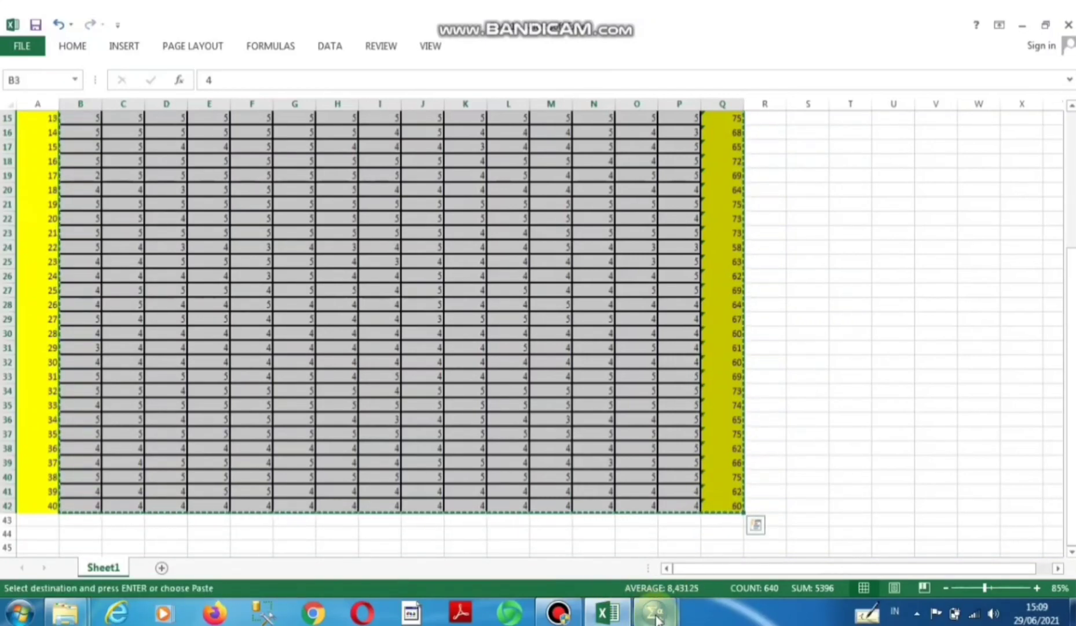
# Step: Switch to the SPSS Data Editor and paste the copied scores starting at row 1 of the first column
pyautogui.moveTo(655, 612)
pyautogui.click(595, 552)
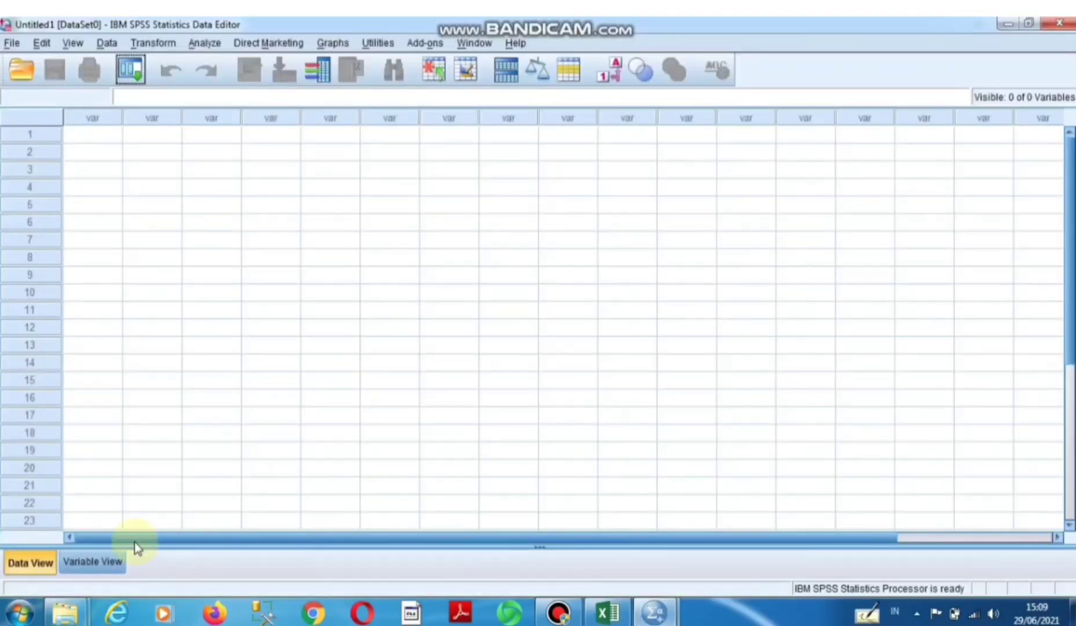
pyautogui.click(98, 138)
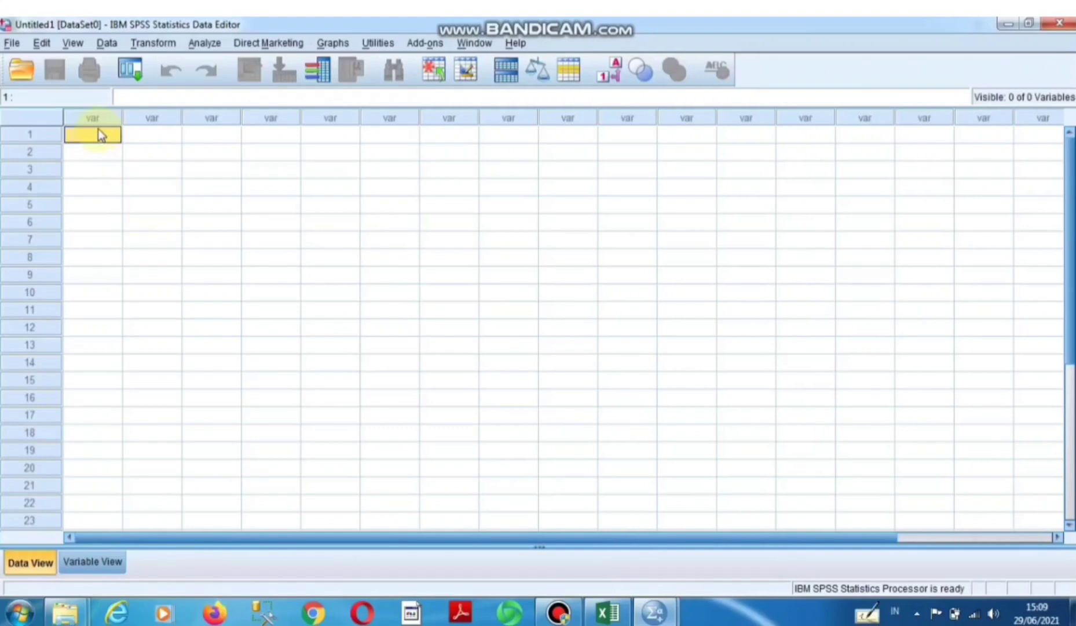
pyautogui.rightClick(100, 131)
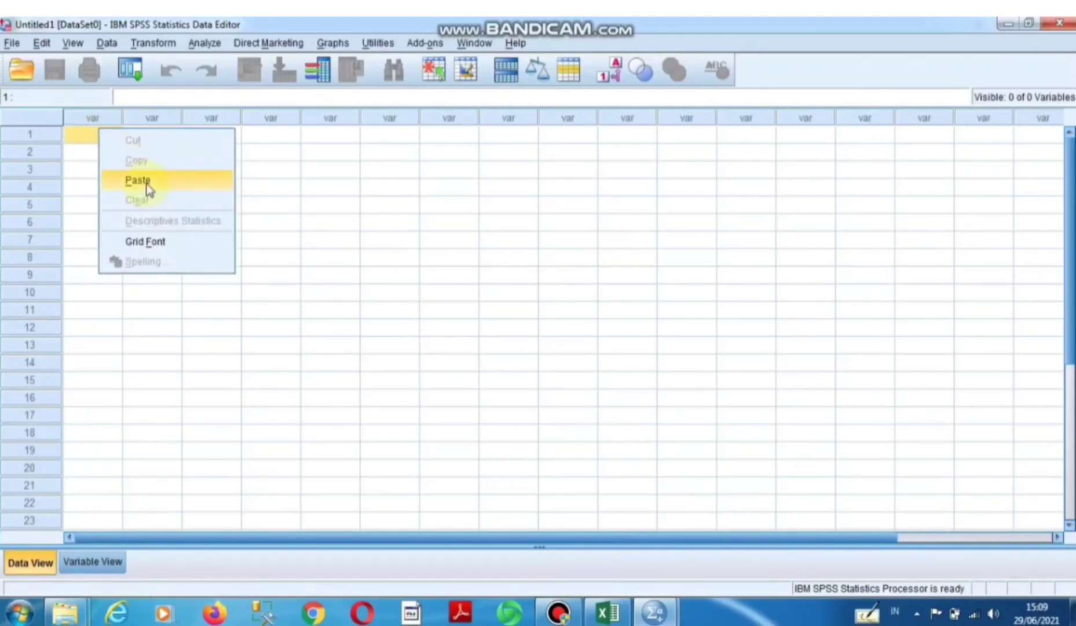
pyautogui.click(145, 181)
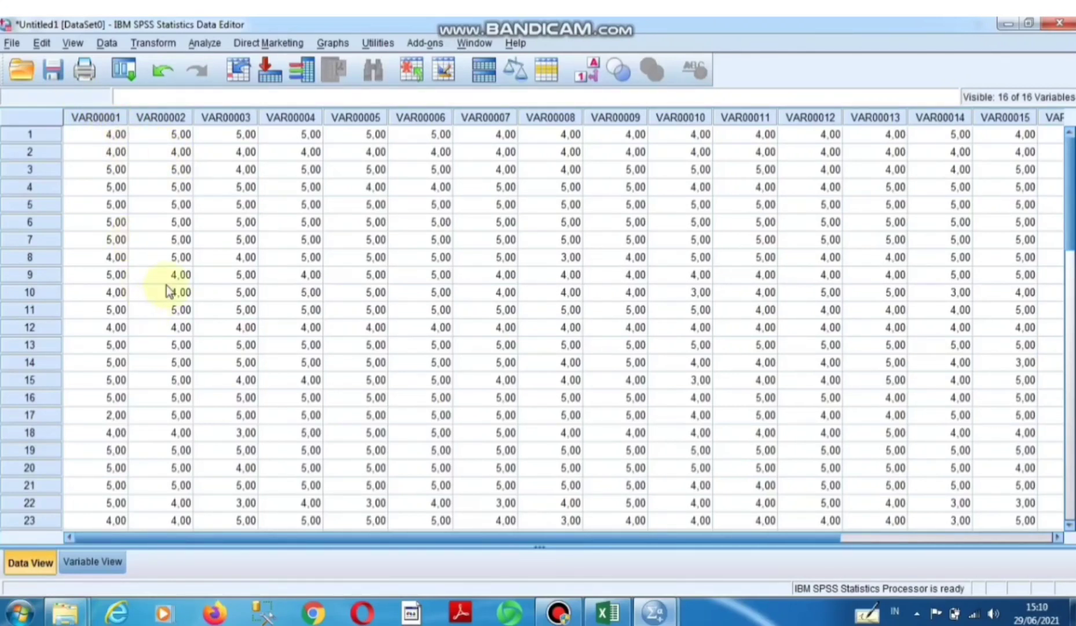
# Step: Rename the last variable, VAR00016, as TOTAL in the variable definitions
pyautogui.click(93, 562)
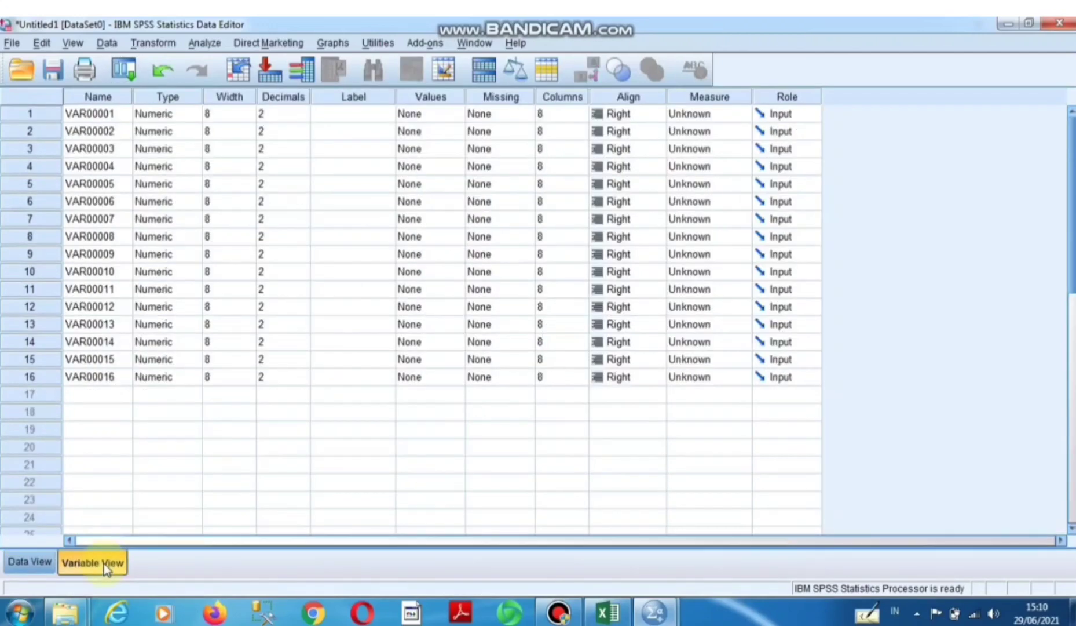
pyautogui.click(99, 377)
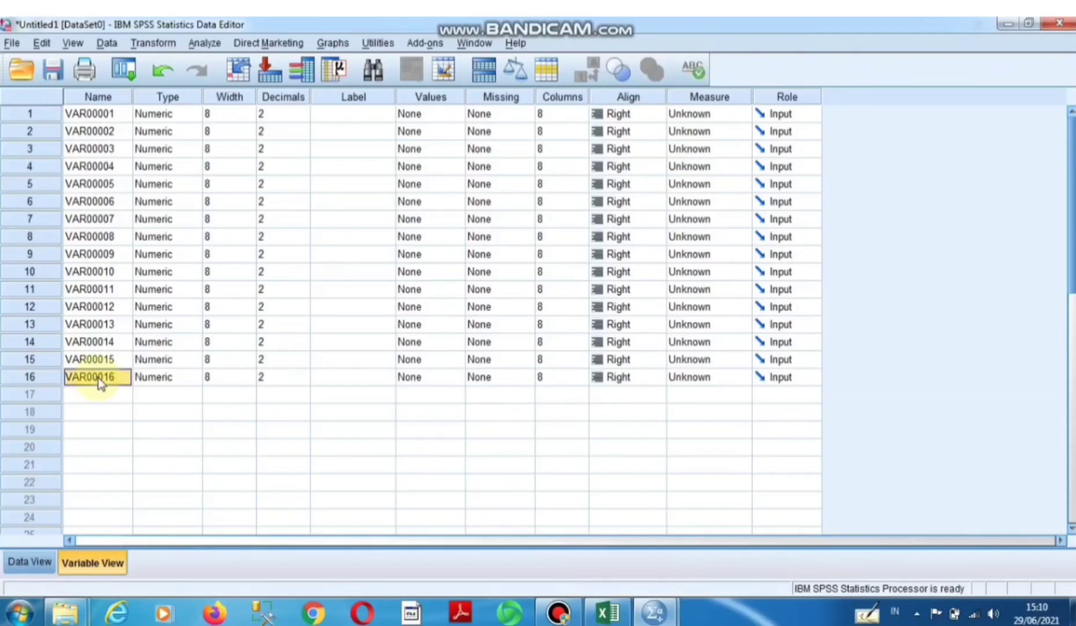
pyautogui.write('TOTAL')
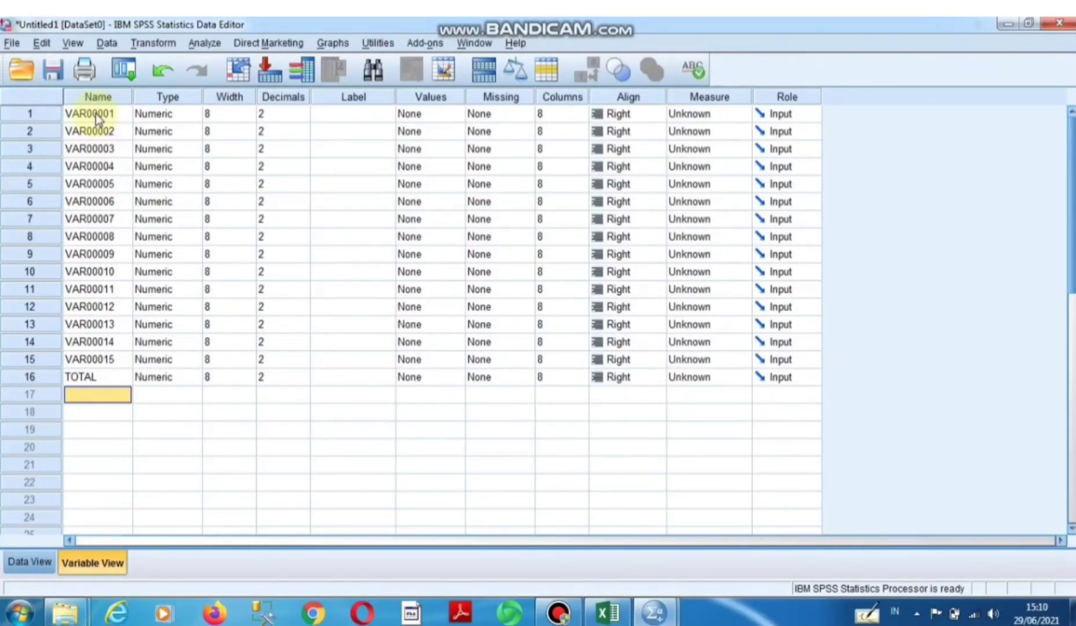
# Step: Replace every "VAR000" with "X" in the names of the first 15 variables
pyautogui.moveTo(95, 114); pyautogui.dragTo(137, 362)
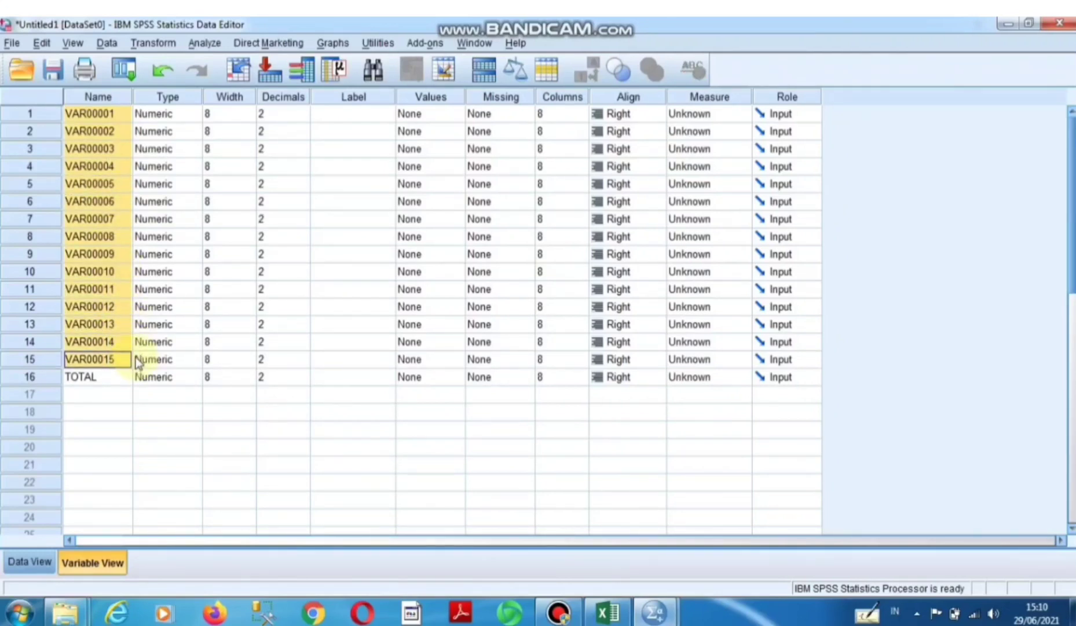
pyautogui.hotkey('ctrl', 'f')
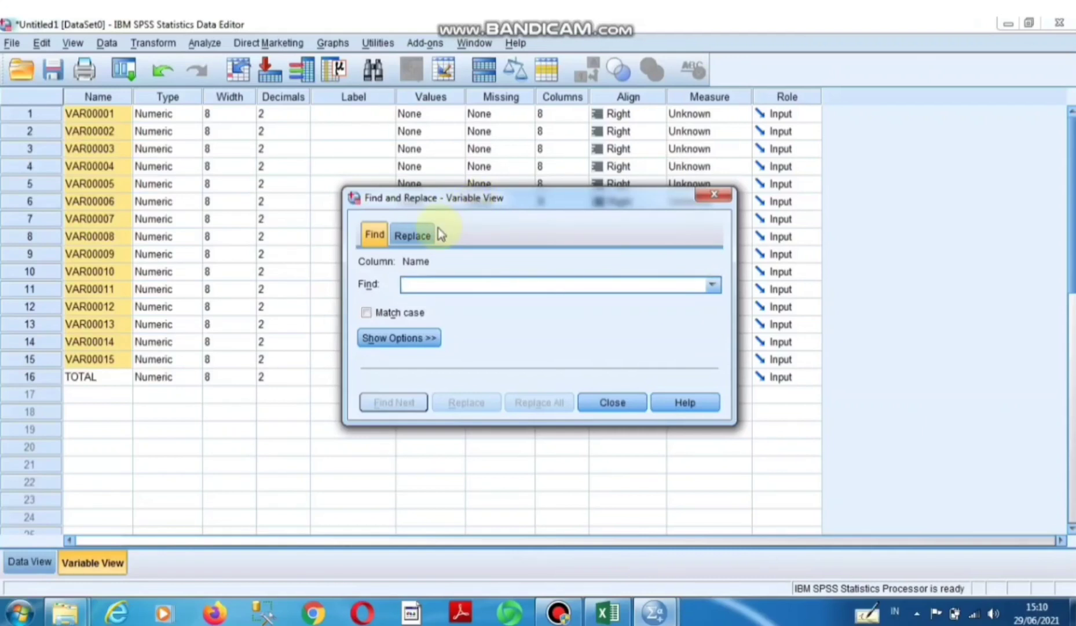
pyautogui.click(417, 238)
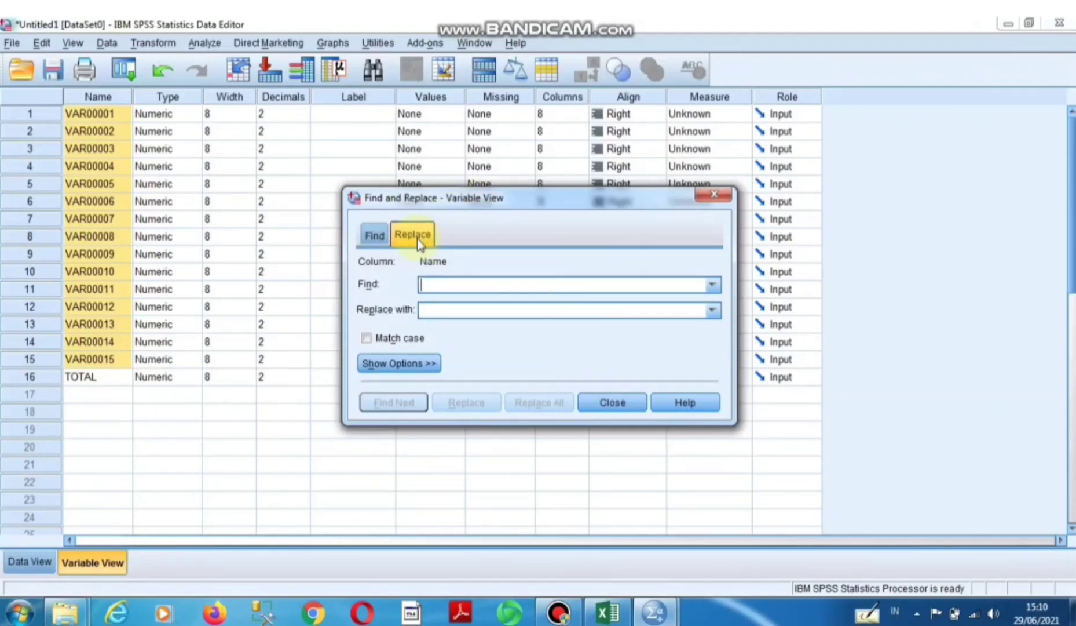
pyautogui.click(454, 284)
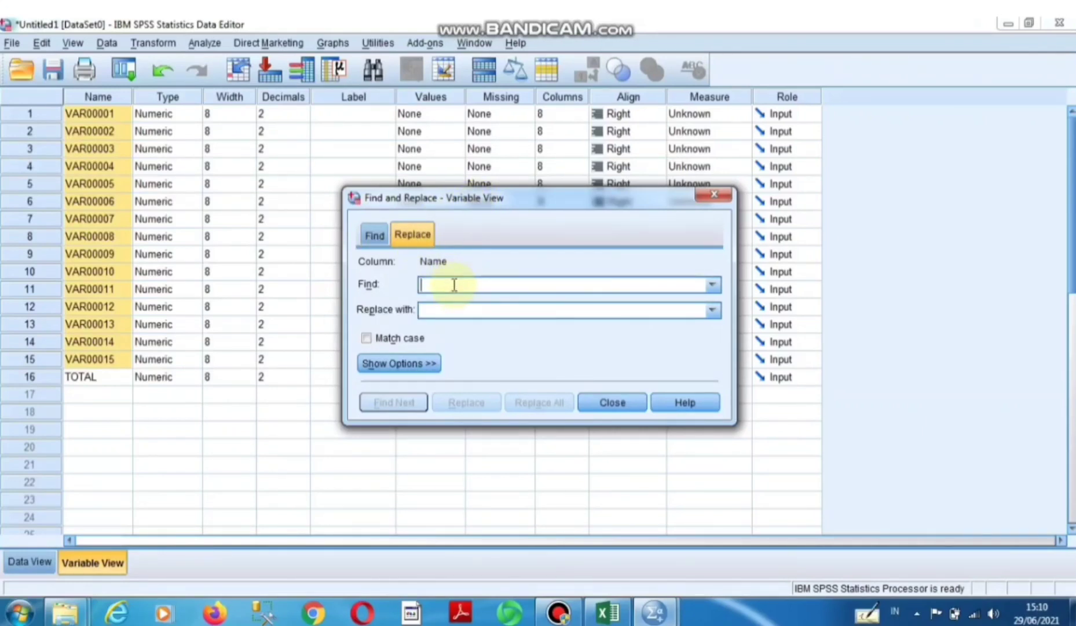
pyautogui.write('VA')
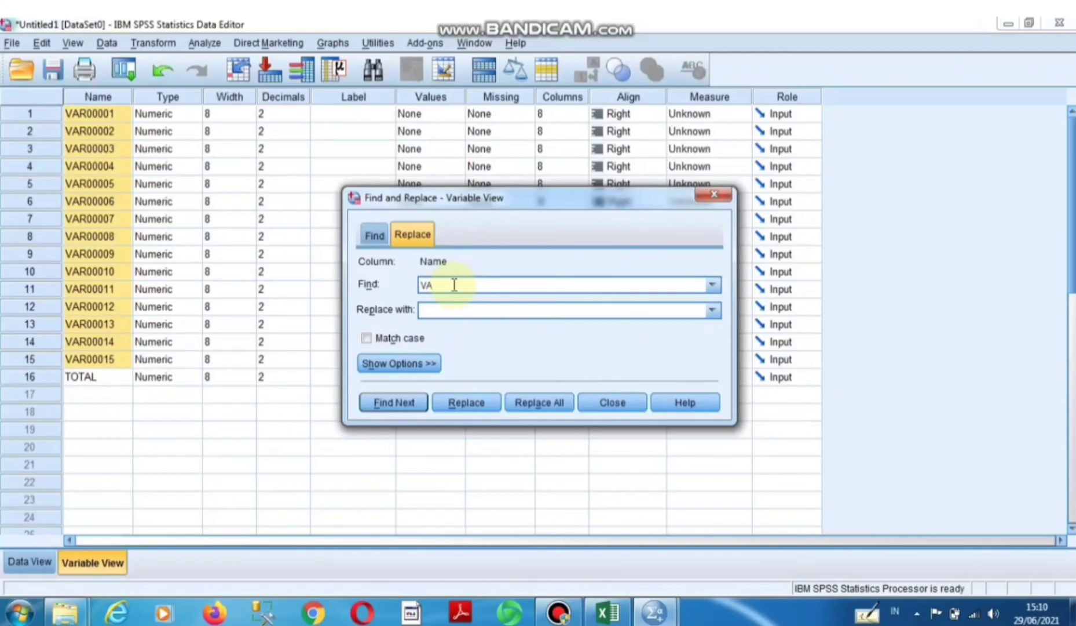
pyautogui.write('R')
pyautogui.write('000')
pyautogui.click(440, 310)
pyautogui.write('x')
pyautogui.click(545, 404)
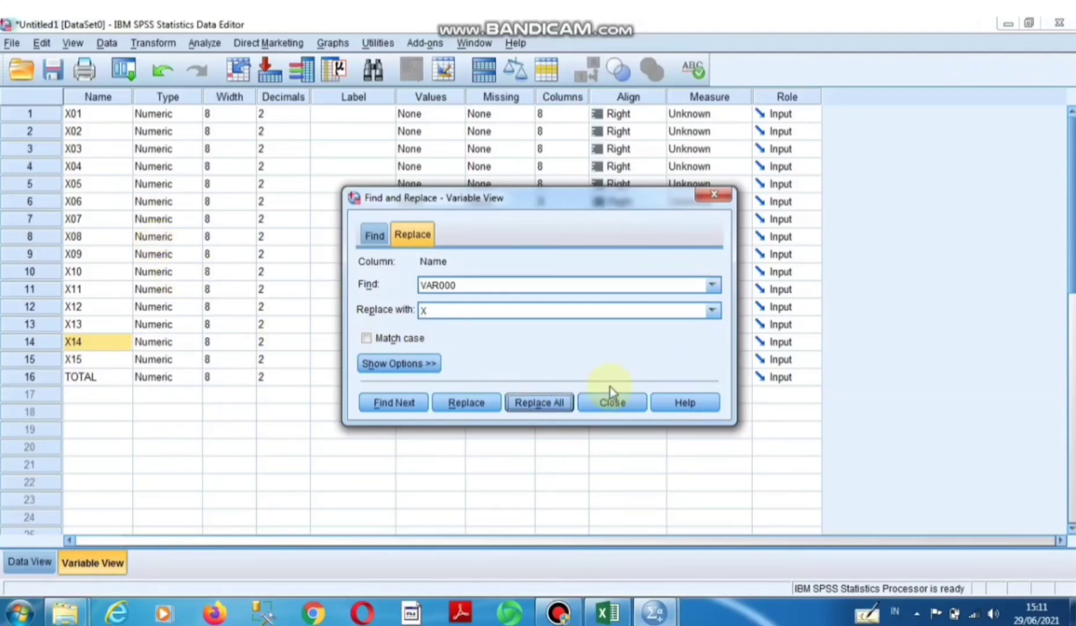
pyautogui.click(617, 406)
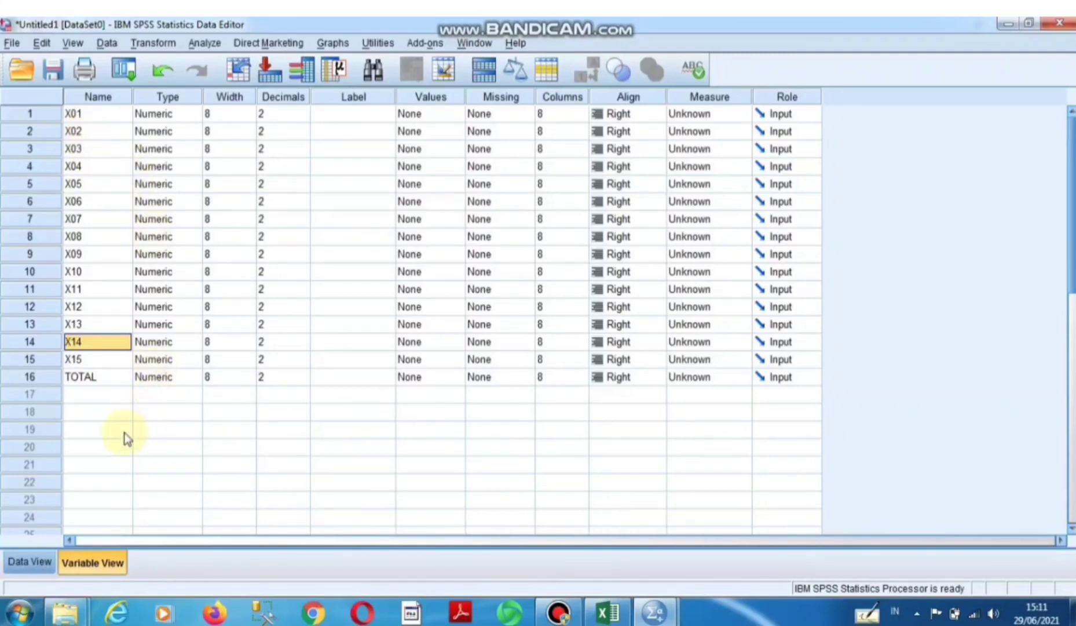
# Step: Run a bivariate Pearson correlation with a two-tailed test on all variables, X01 to X15 and TOTAL
pyautogui.click(24, 565)
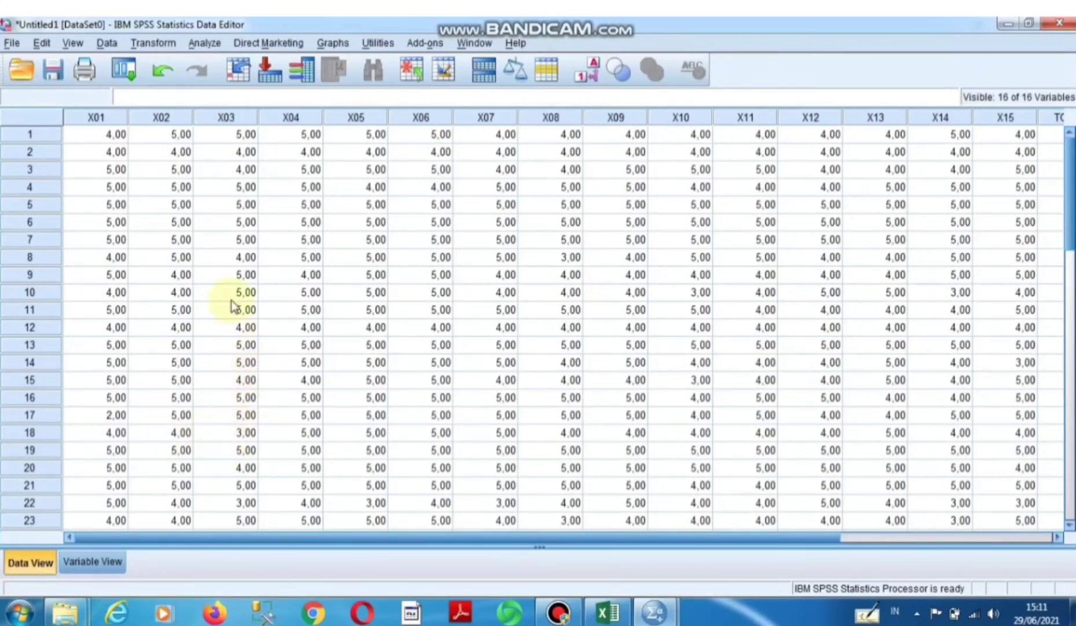
pyautogui.click(208, 47)
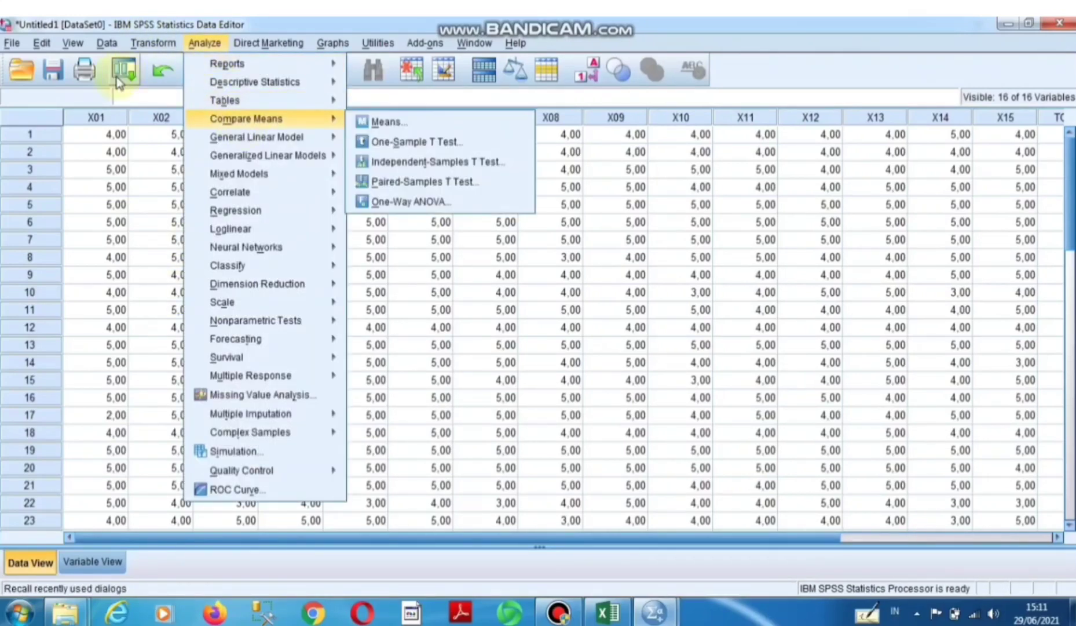
pyautogui.moveTo(281, 191)
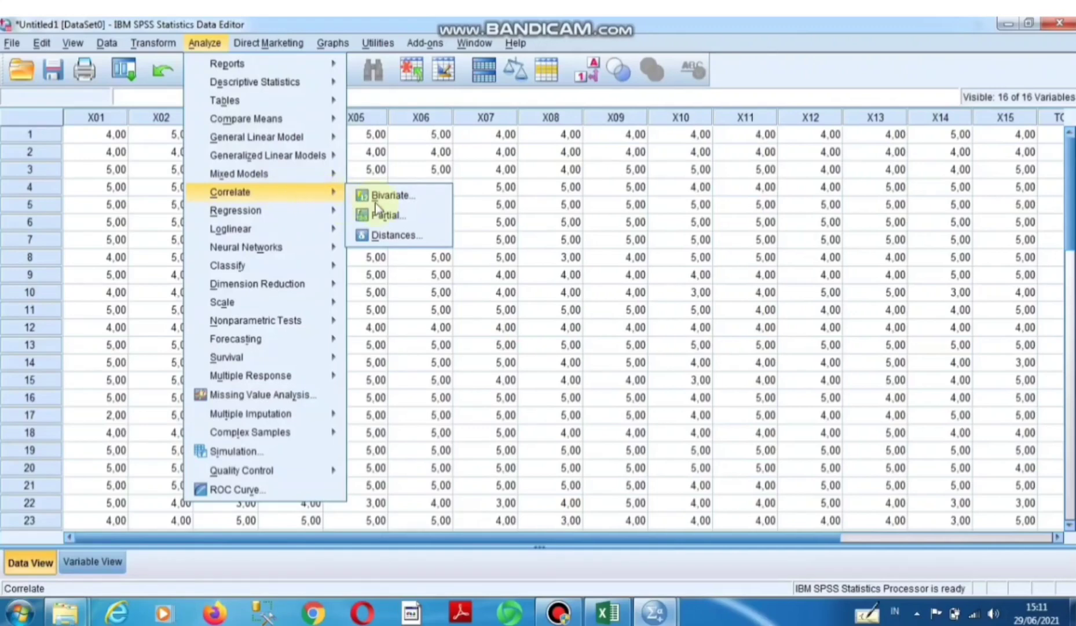
pyautogui.click(390, 199)
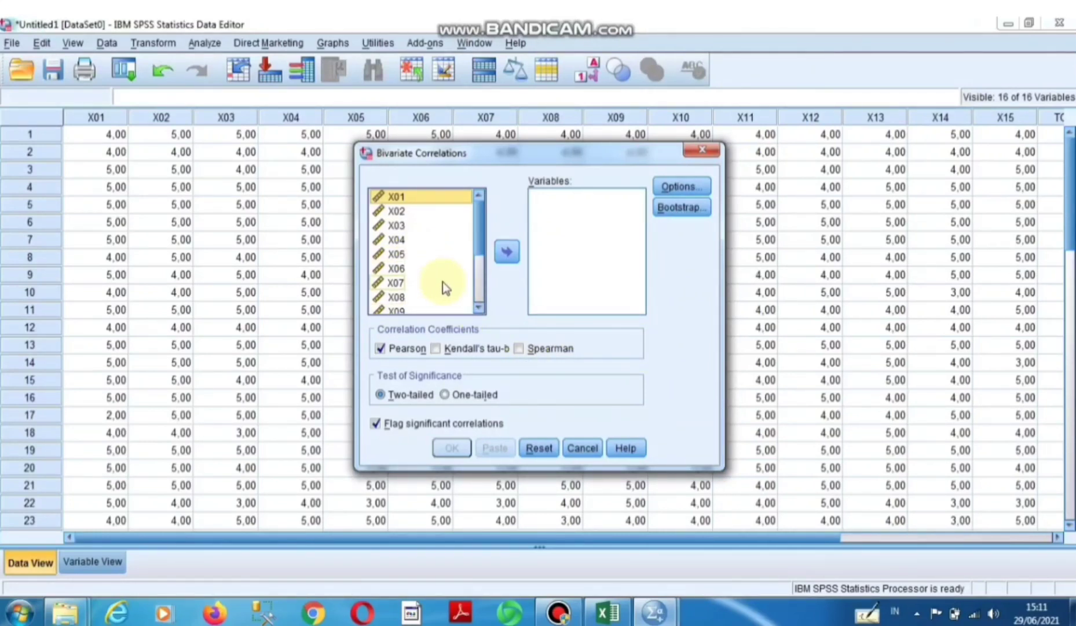
pyautogui.hotkey('ctrl', 'a')
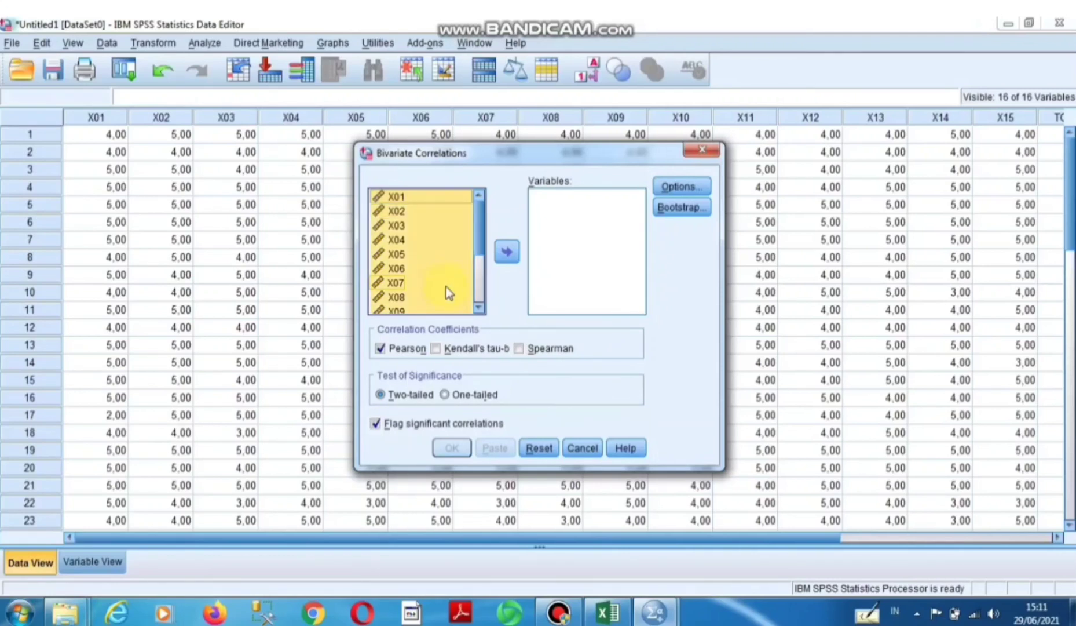
pyautogui.click(511, 254)
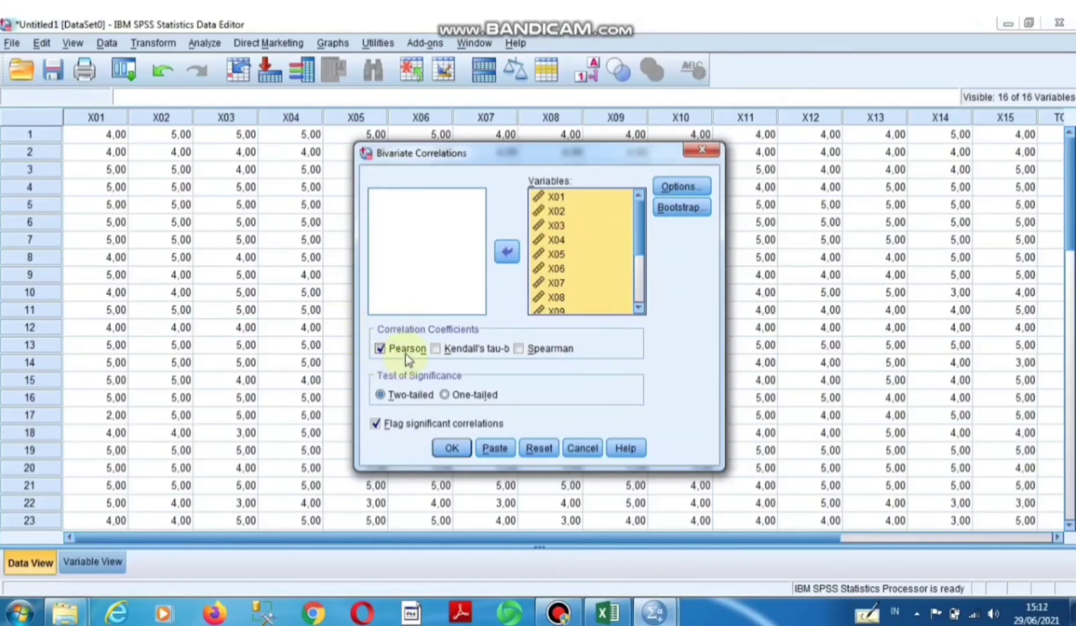
pyautogui.click(452, 448)
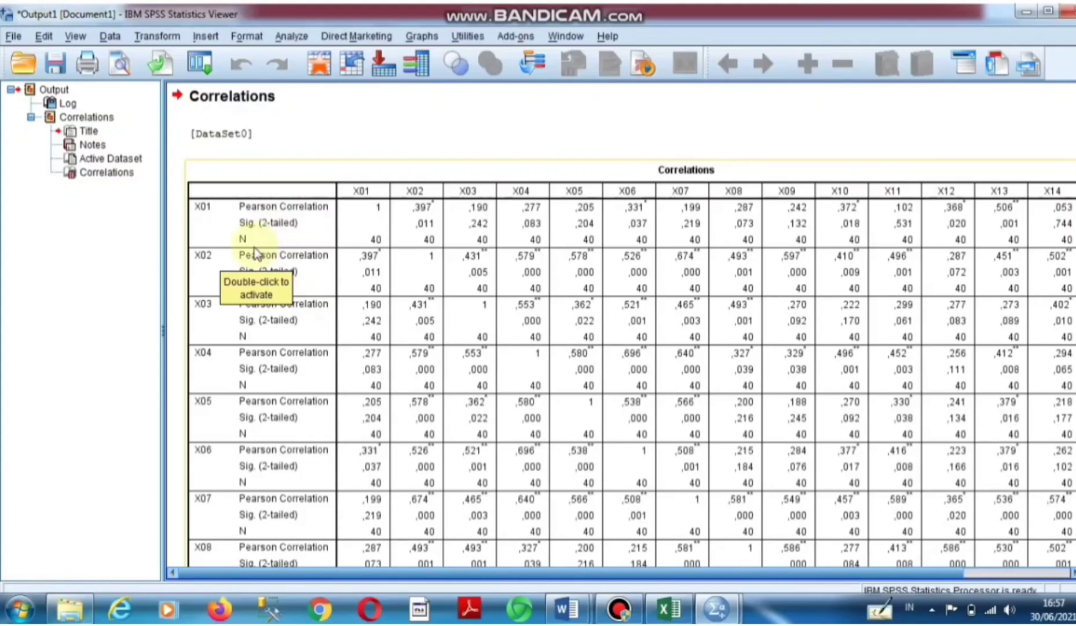
# Step: Examine the TOTAL column of the correlation table and check the 5% r value for N = 40 in the Word document rtabel
pyautogui.moveTo(408, 574); pyautogui.dragTo(589, 573)
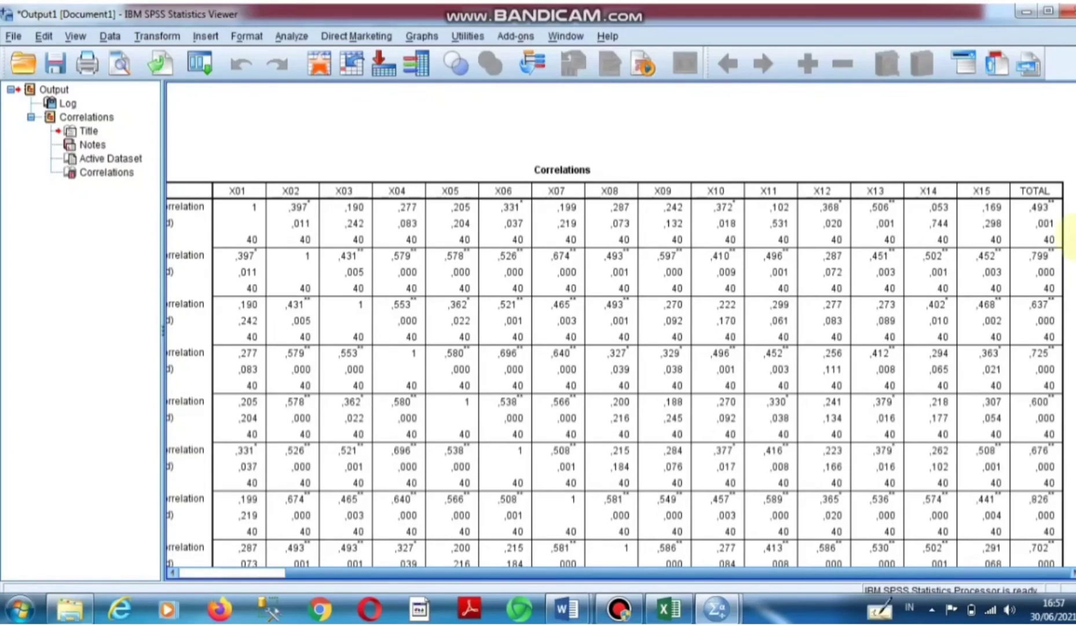
pyautogui.click(1038, 193)
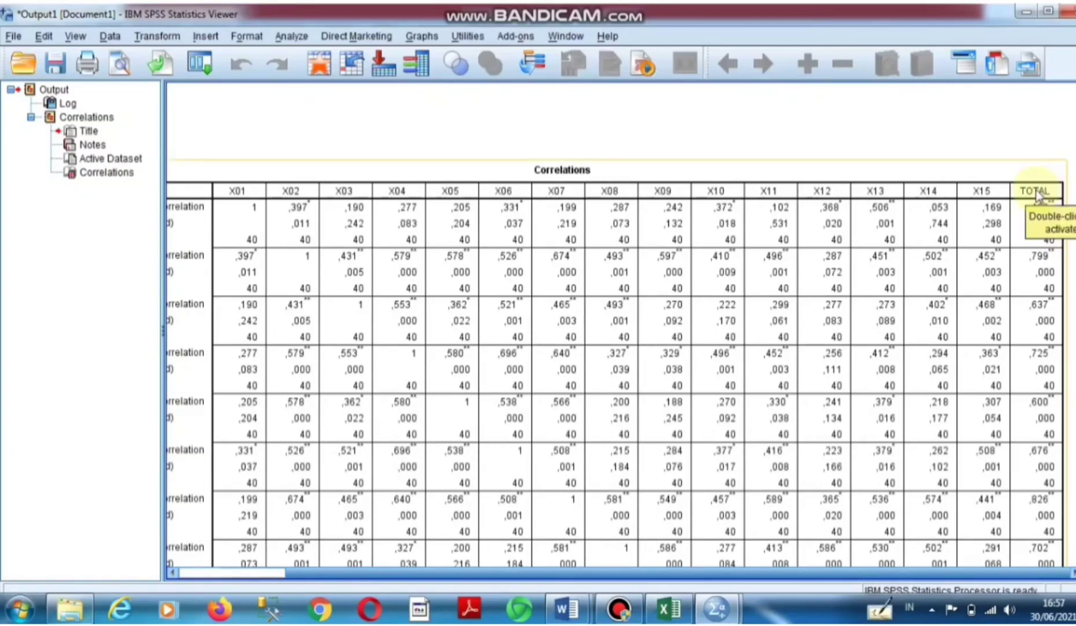
pyautogui.click(1039, 269)
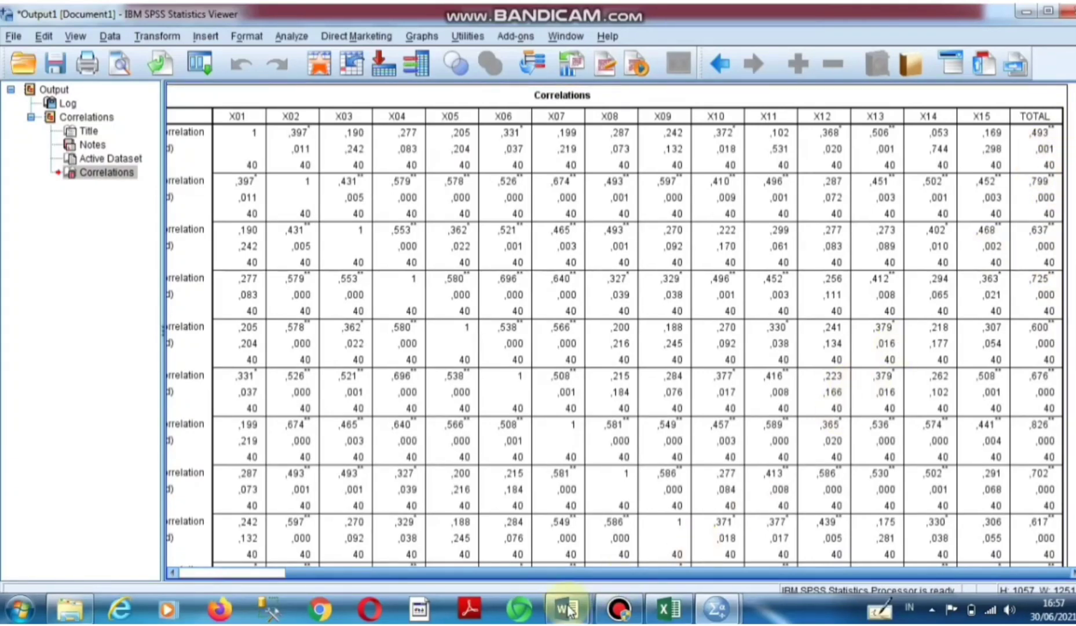
pyautogui.moveTo(566, 608)
pyautogui.click(676, 535)
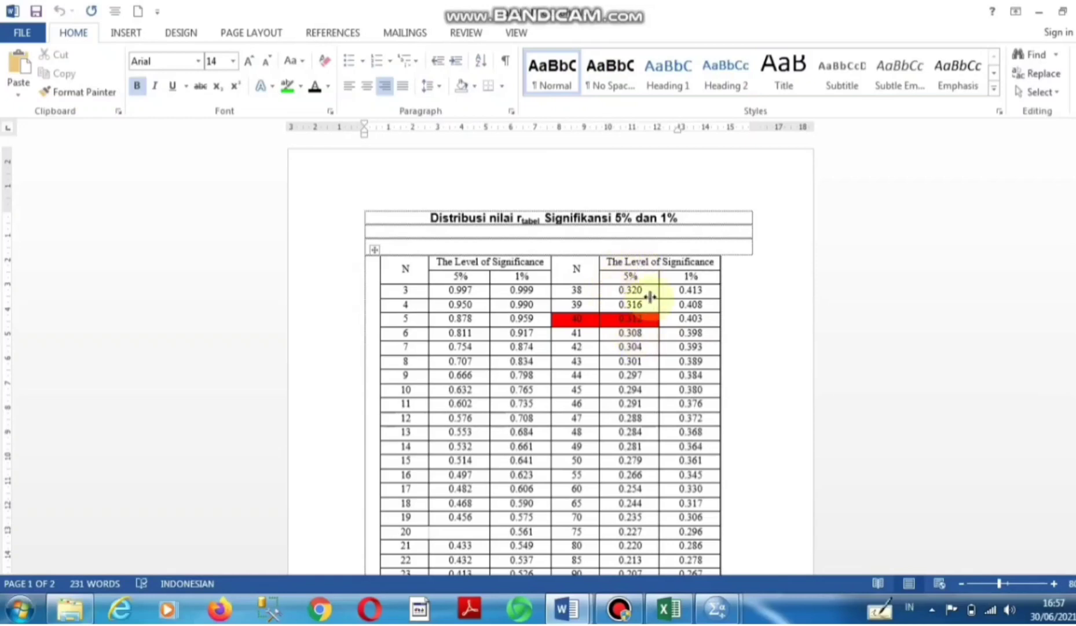
pyautogui.click(1040, 12)
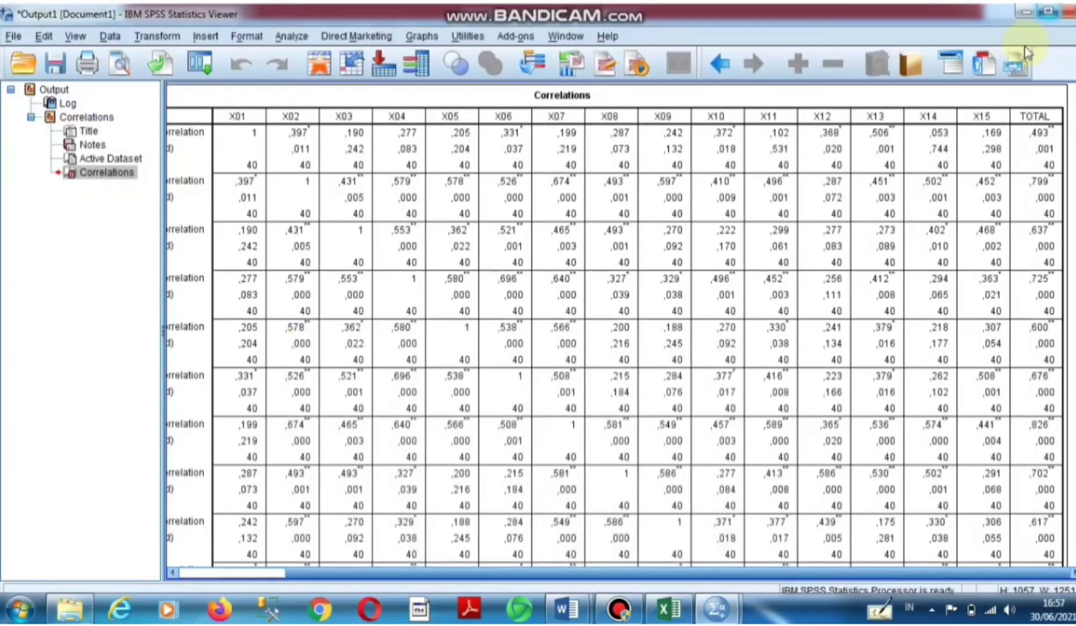
# Step: Compare the TOTAL column's Pearson and significance values for each item with the validity criteria in the Word document KONTEN
pyautogui.moveTo(571, 611)
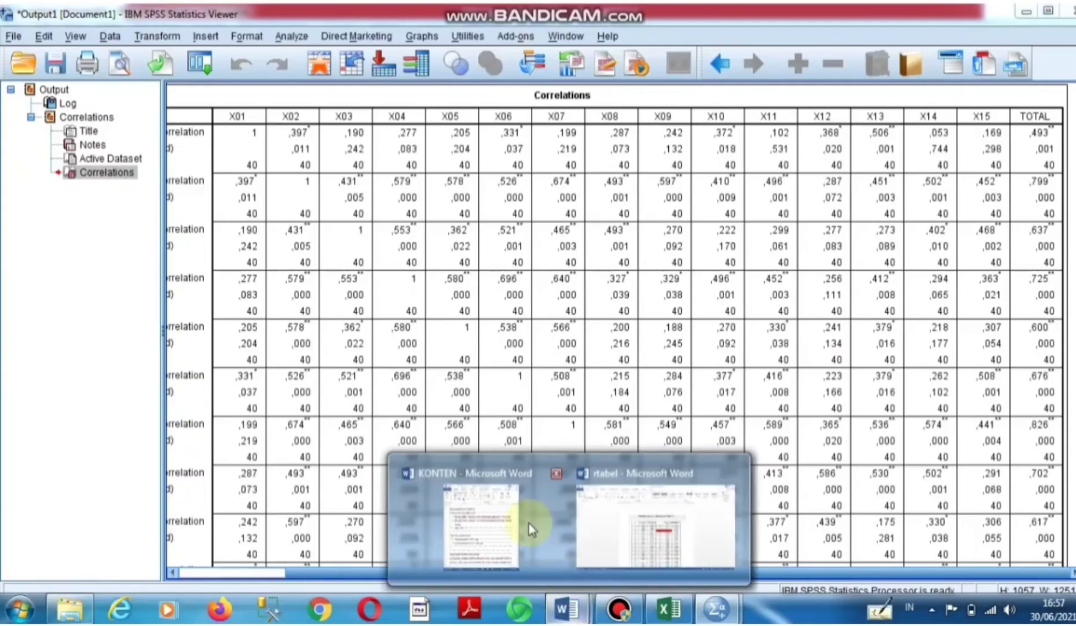
pyautogui.click(505, 530)
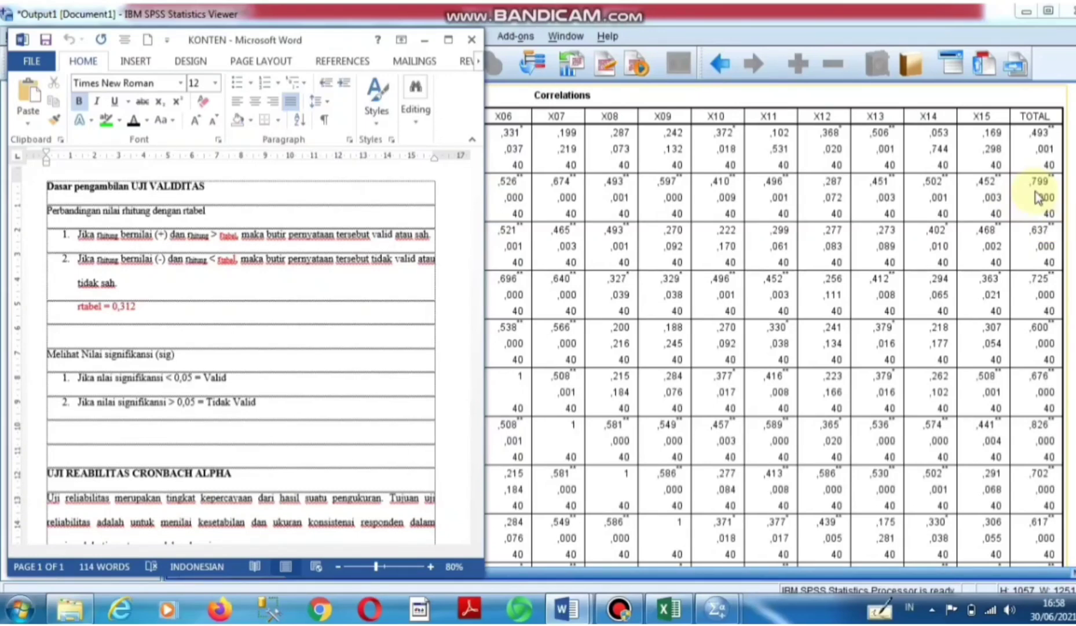
pyautogui.click(1042, 242)
pyautogui.click(571, 616)
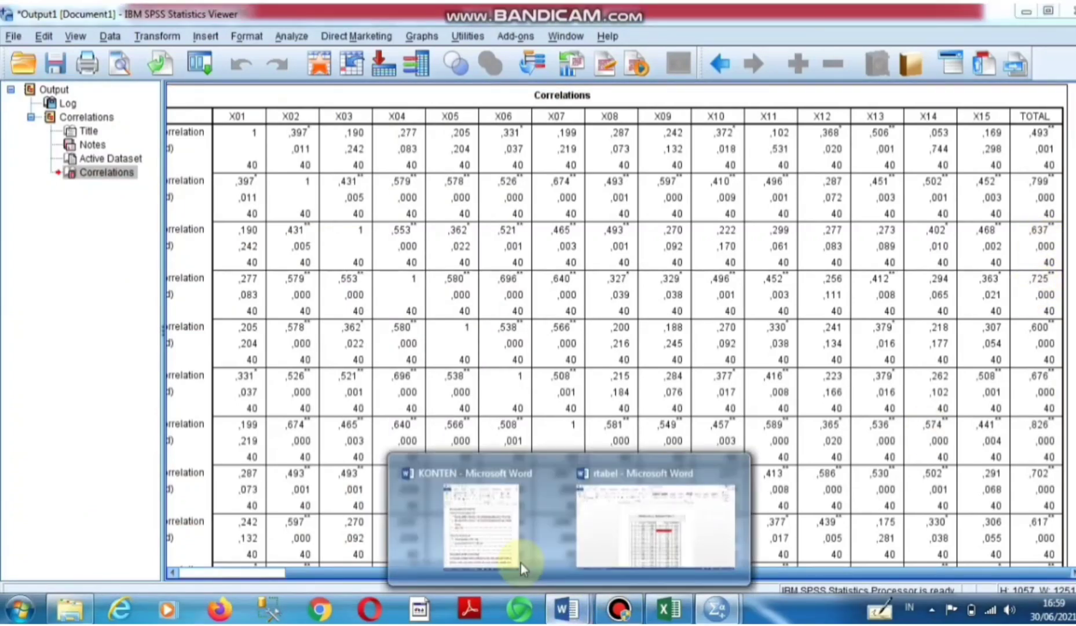
pyautogui.click(517, 561)
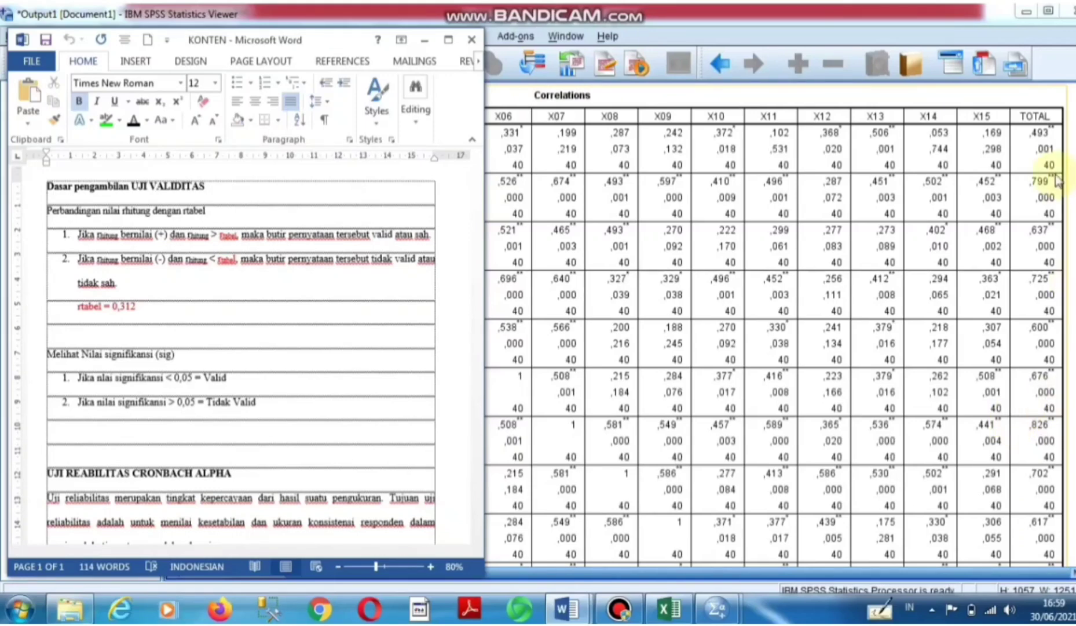
pyautogui.click(1063, 197)
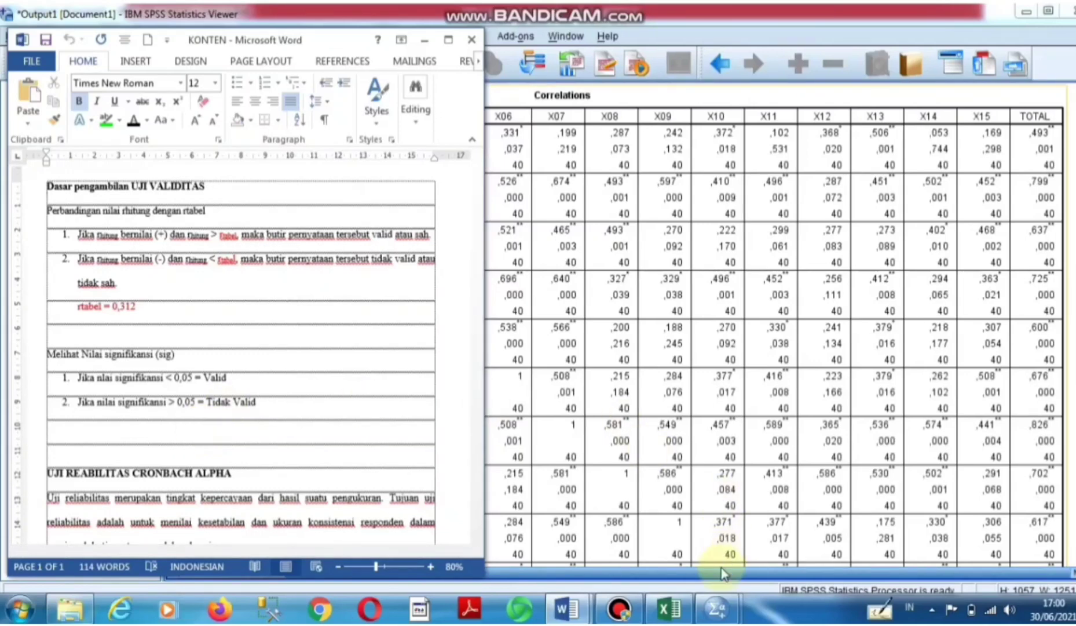
pyautogui.moveTo(723, 573); pyautogui.dragTo(536, 571)
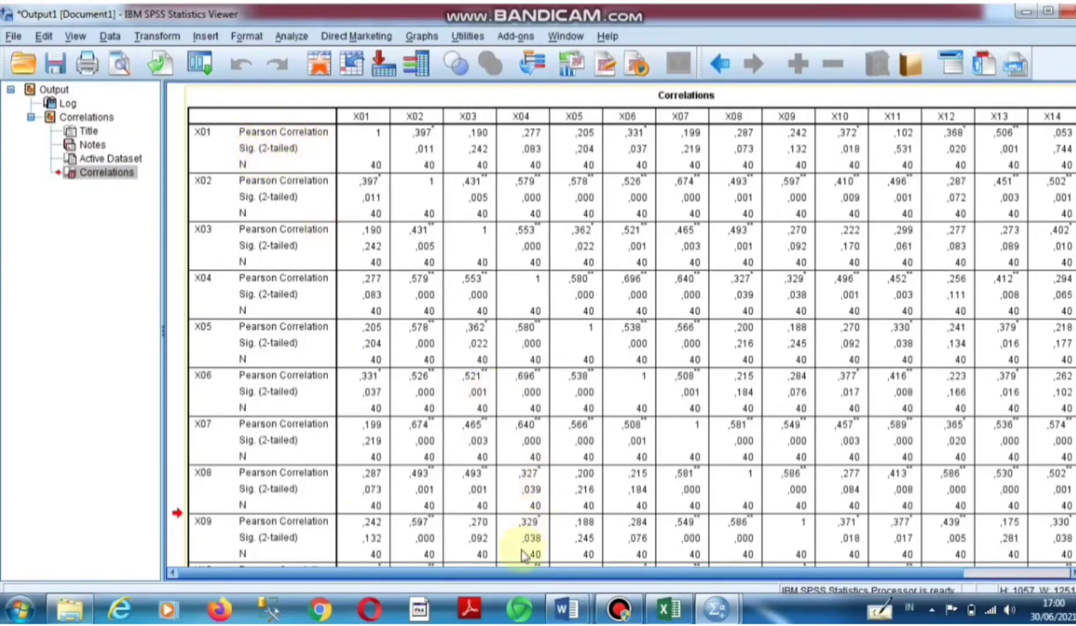
pyautogui.moveTo(517, 572); pyautogui.dragTo(678, 555)
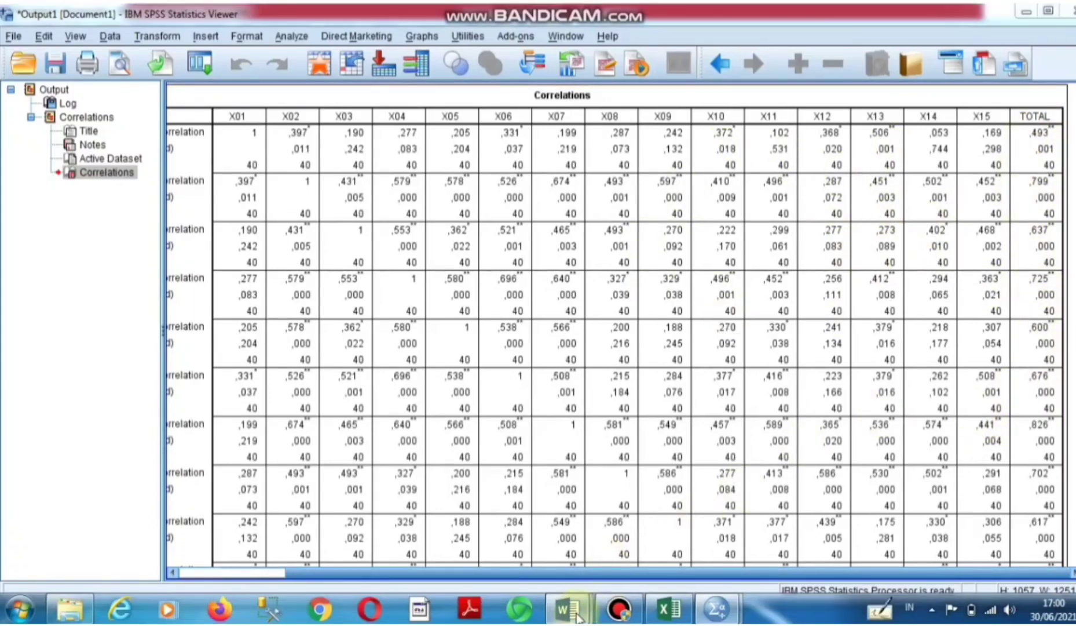
# Step: Review the validity criteria and the Cronbach's Alpha reliability section in the Word document KONTEN
pyautogui.moveTo(566, 608)
pyautogui.click(500, 549)
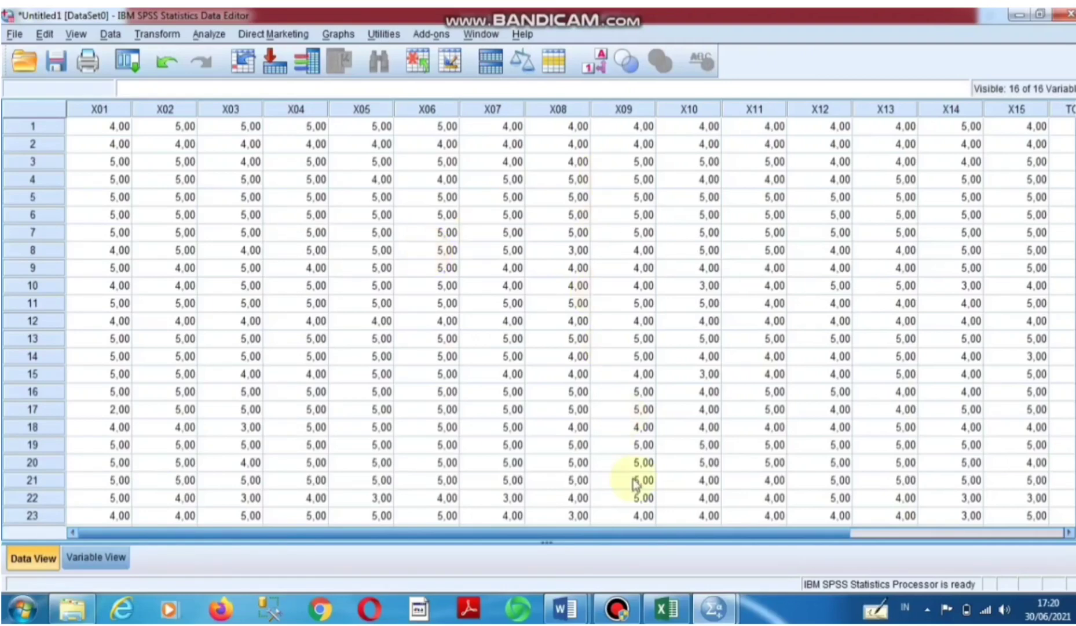
pyautogui.click(565, 608)
pyautogui.click(505, 554)
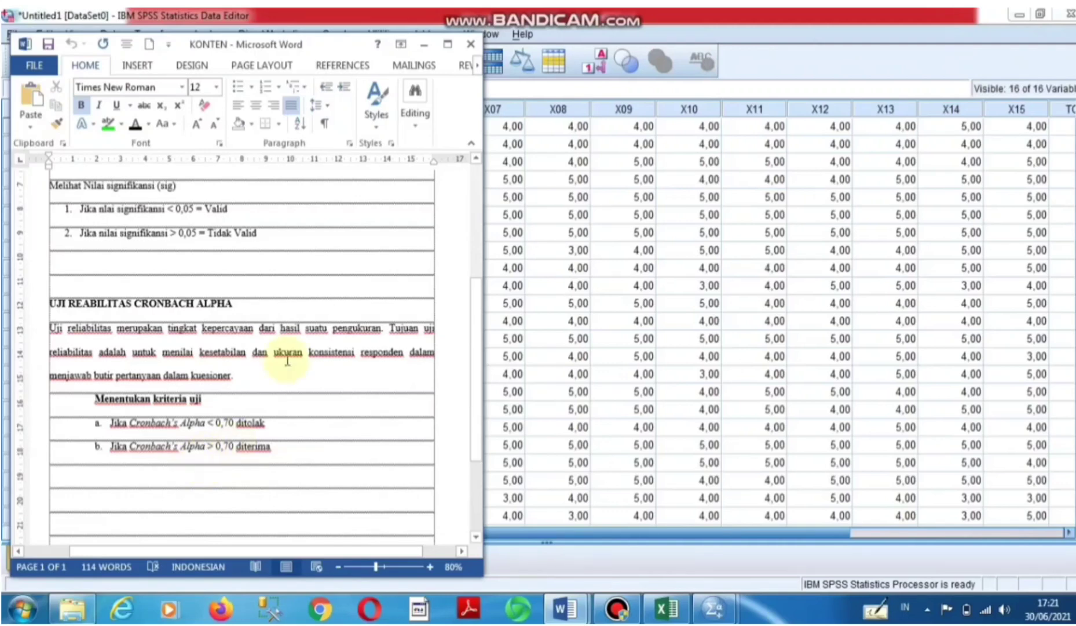
pyautogui.click(424, 44)
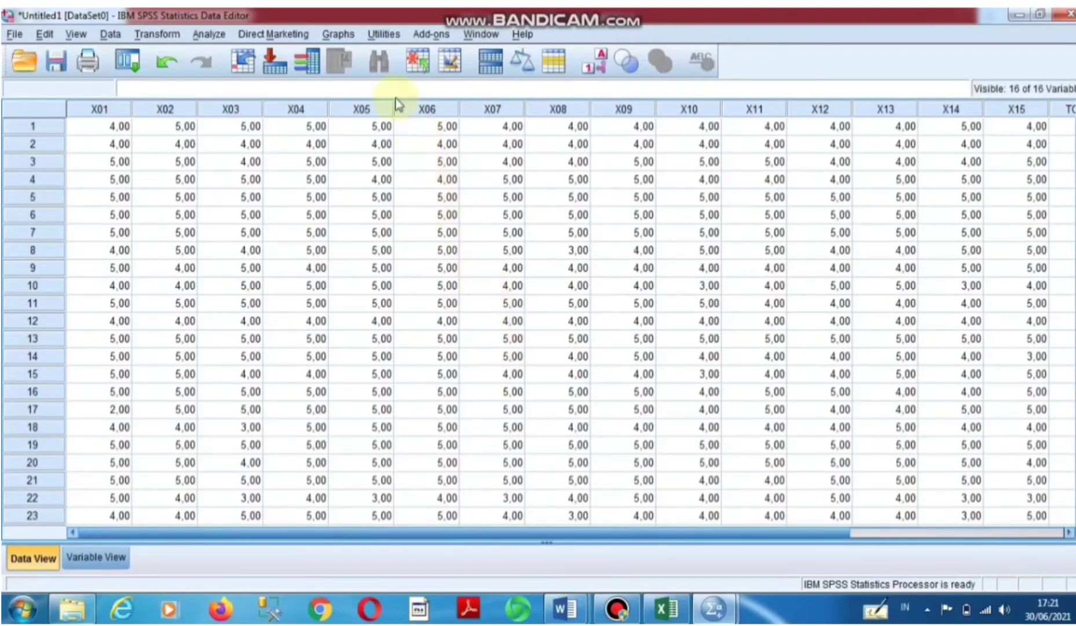
pyautogui.click(215, 36)
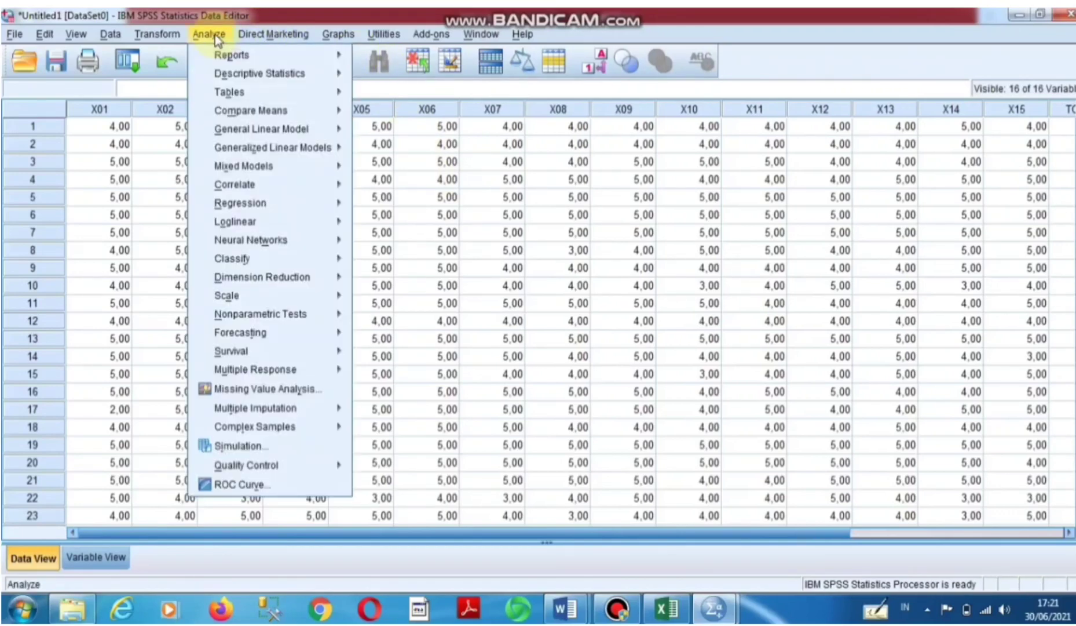
pyautogui.moveTo(283, 294)
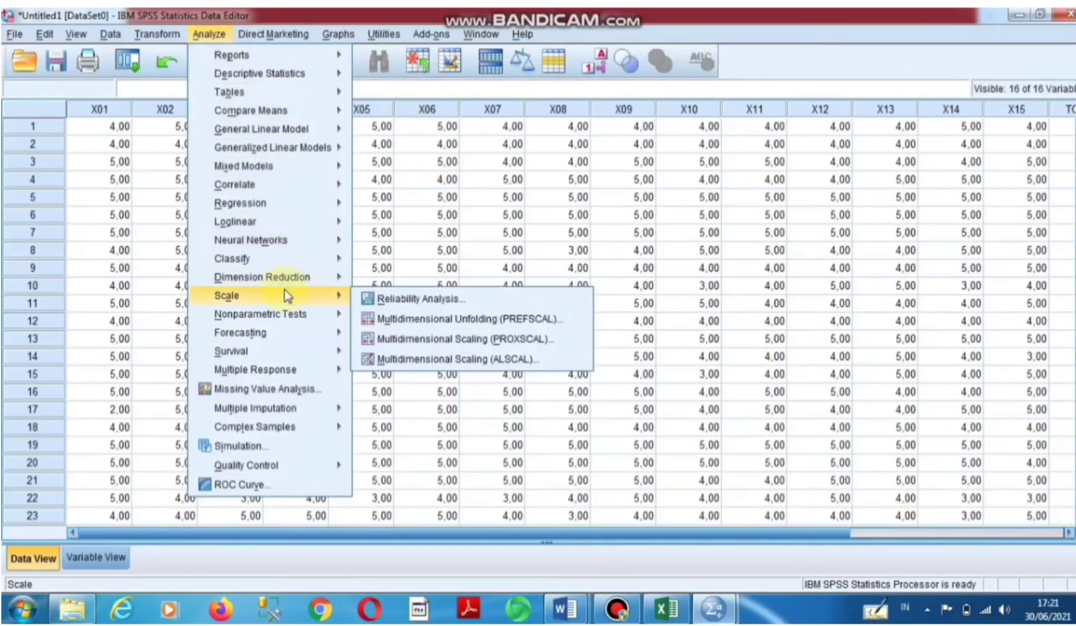
pyautogui.click(382, 300)
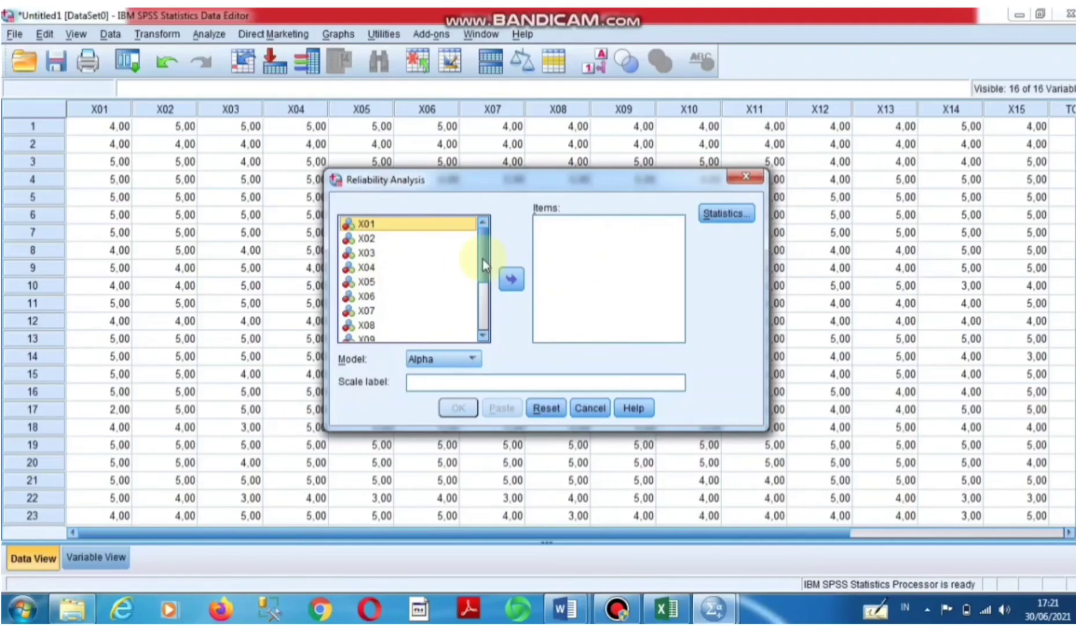
pyautogui.moveTo(482, 259); pyautogui.dragTo(493, 316)
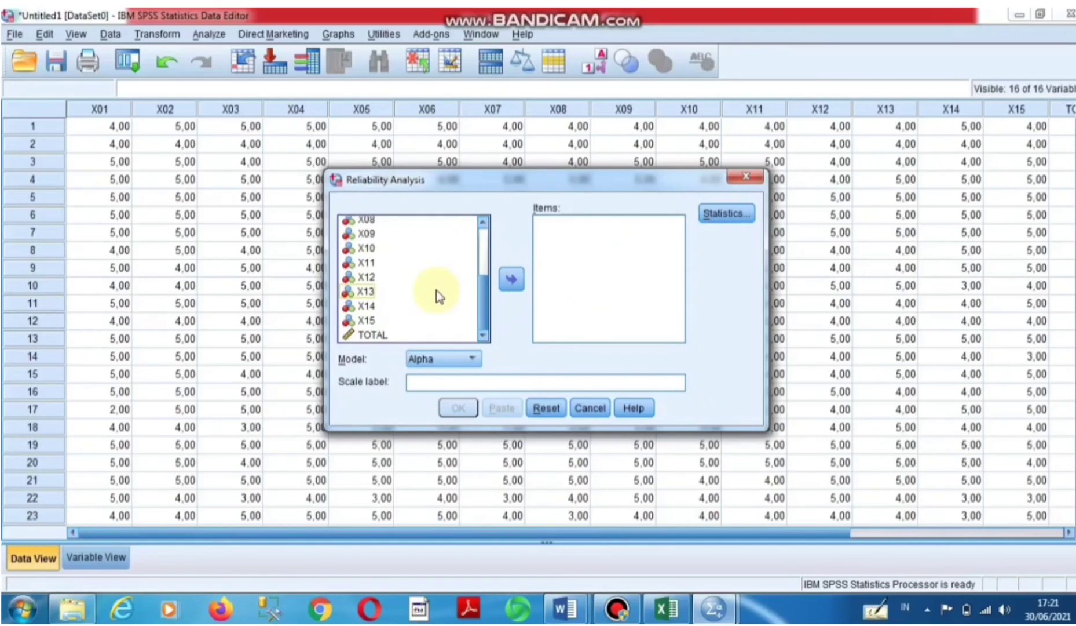
pyautogui.hotkey('ctrl', 'a')
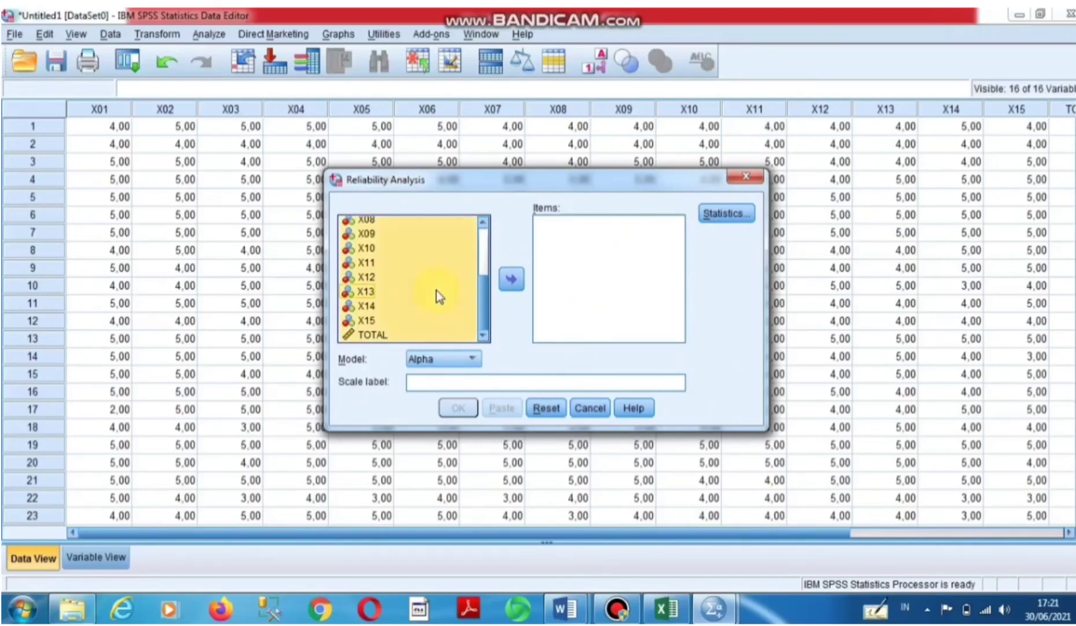
pyautogui.keyDown('ctrl'); pyautogui.click(393, 336); pyautogui.keyUp('ctrl')
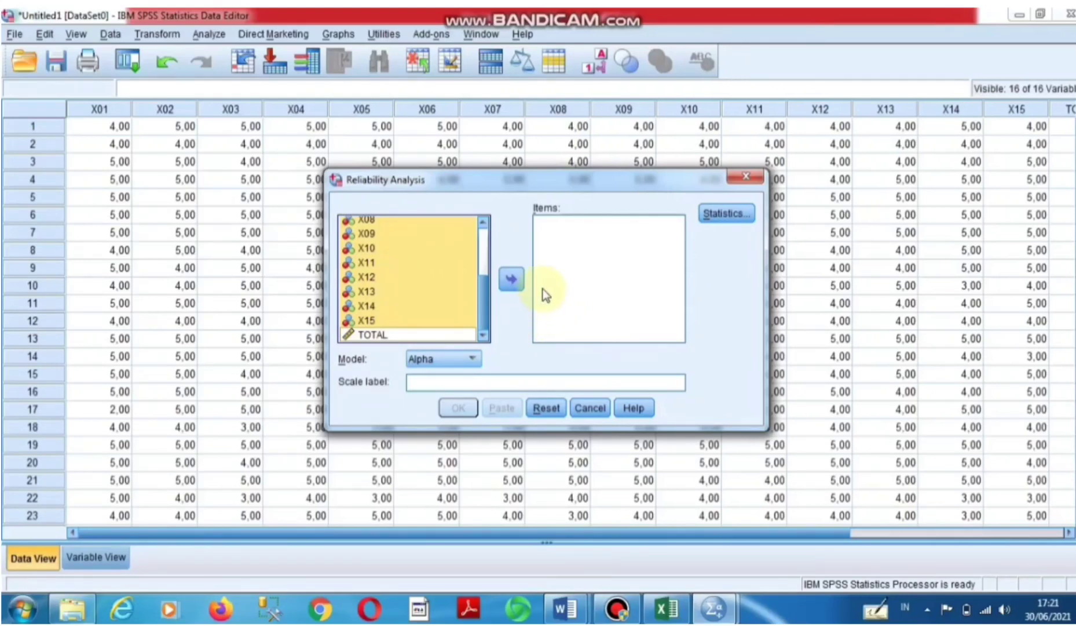
pyautogui.click(747, 176)
pyautogui.click(624, 607)
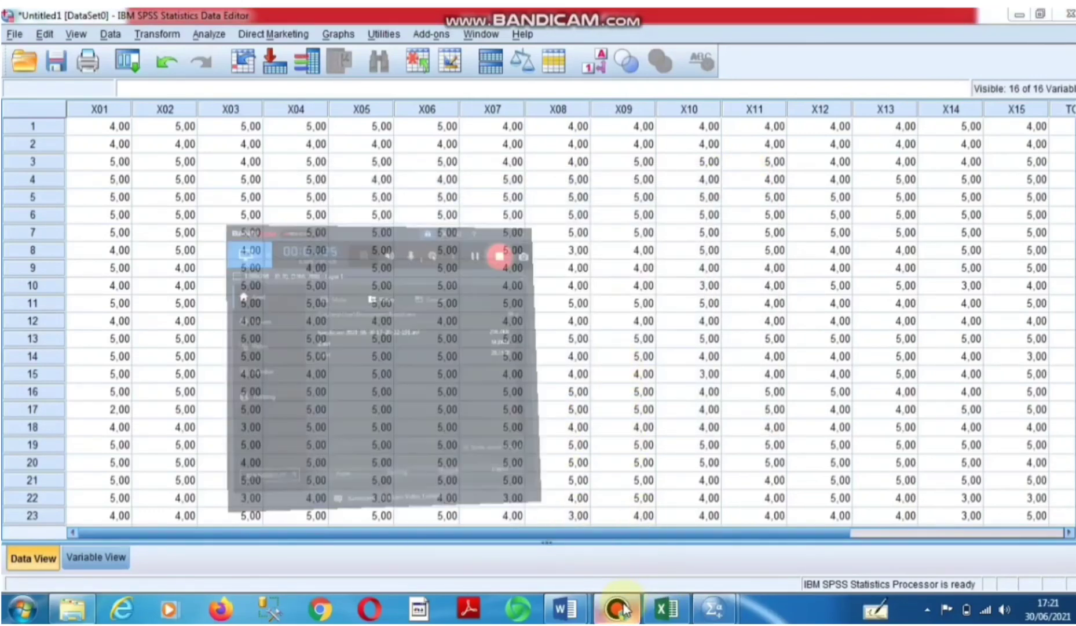
pyautogui.click(623, 607)
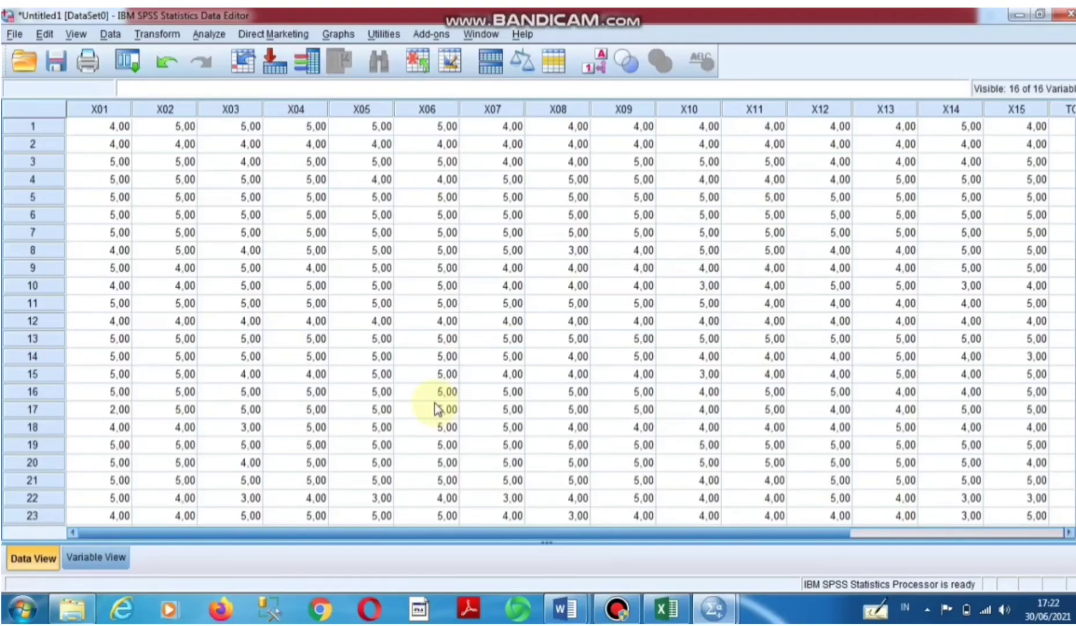
# Step: Recheck the Cronbach's Alpha acceptance and rejection criteria in the Word document KONTEN
pyautogui.click(561, 607)
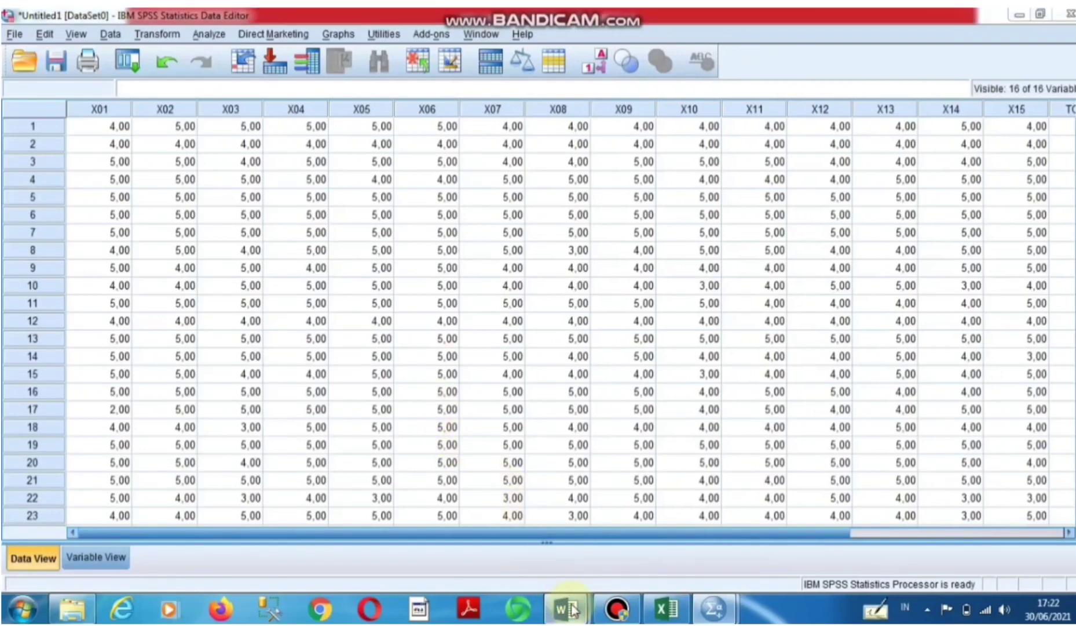
pyautogui.click(491, 538)
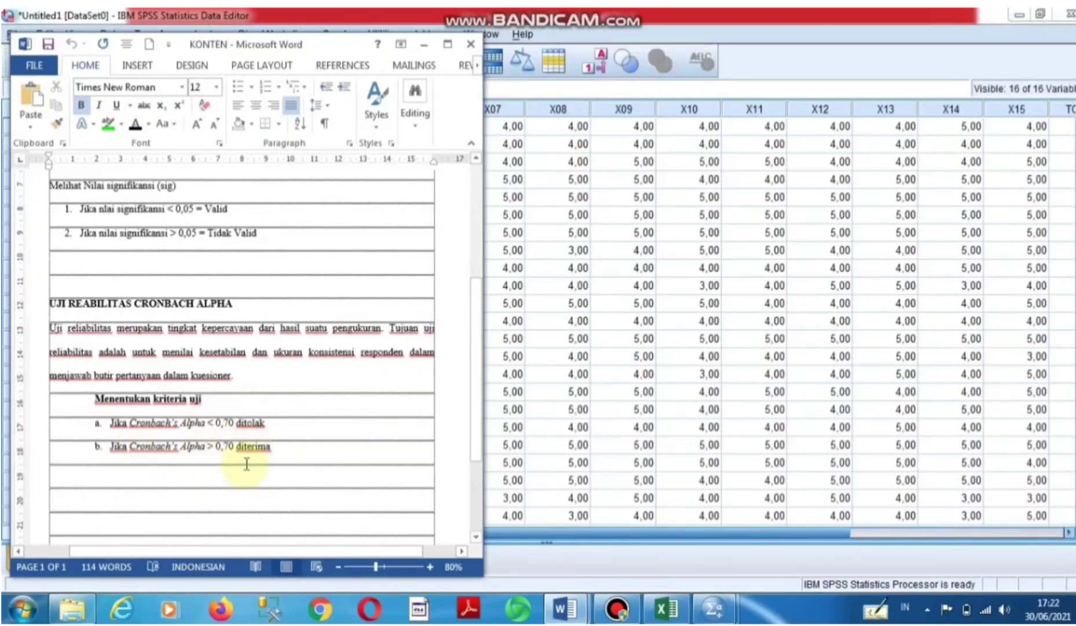
pyautogui.click(425, 43)
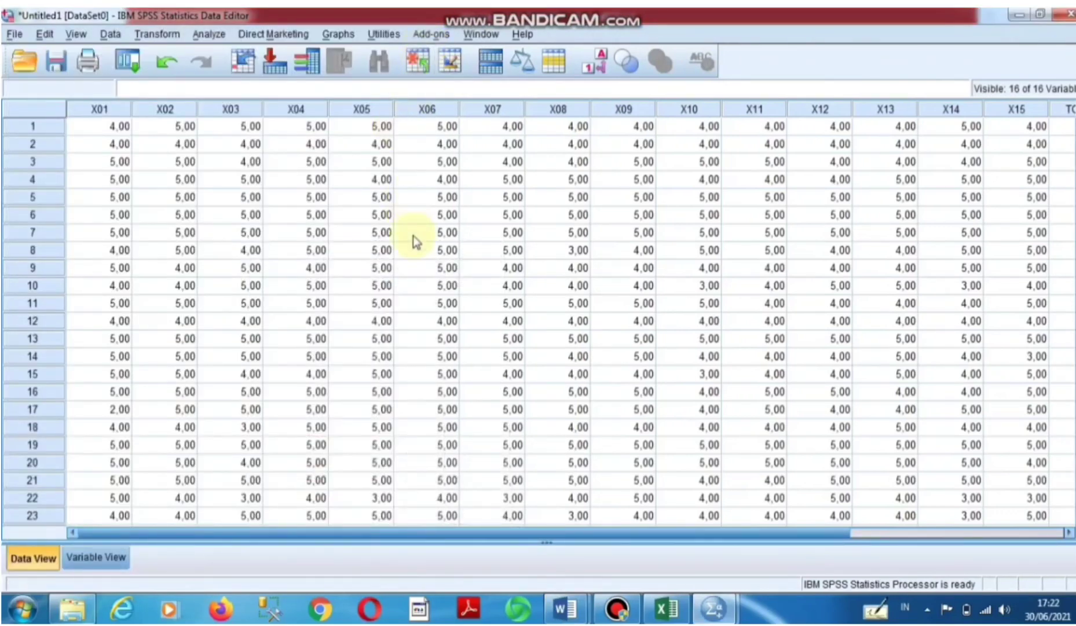
# Step: Set up a Reliability Analysis with X01 to X15 as the items, leaving out TOTAL
pyautogui.click(205, 36)
pyautogui.moveTo(259, 296)
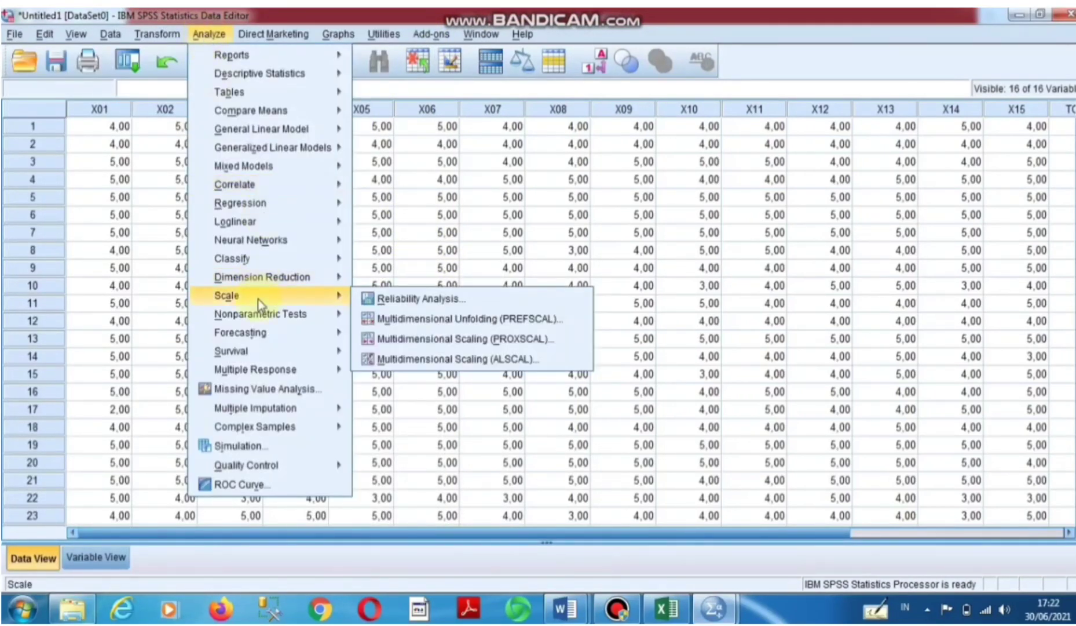
pyautogui.click(386, 298)
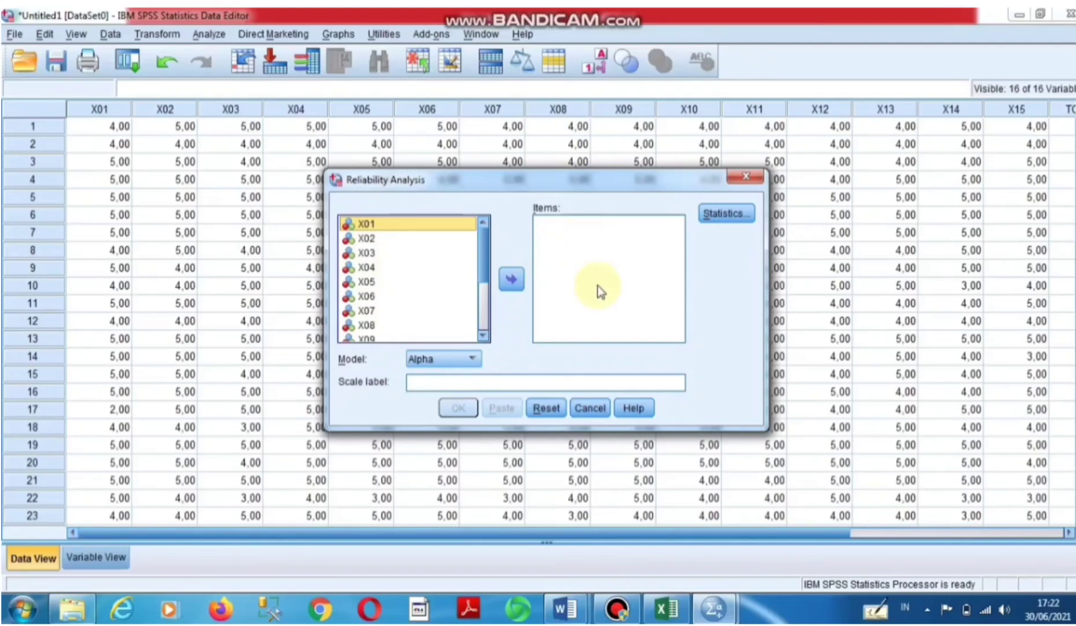
pyautogui.moveTo(482, 265); pyautogui.dragTo(482, 313)
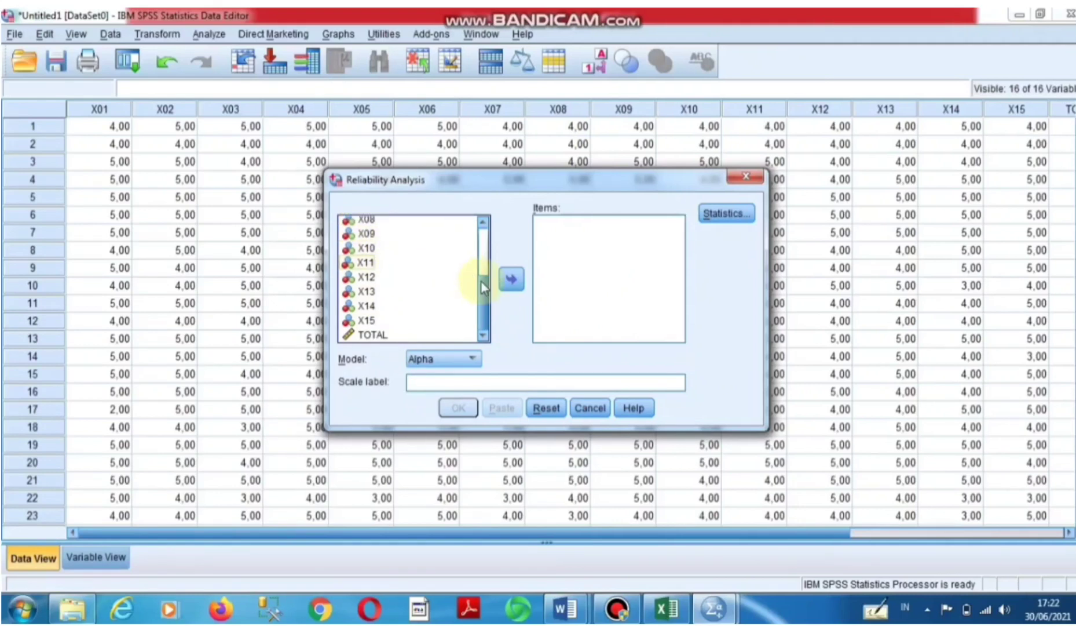
pyautogui.moveTo(481, 288)
pyautogui.mouseDown()
pyautogui.moveTo(481, 215)
pyautogui.moveTo(481, 301)
pyautogui.mouseUp()
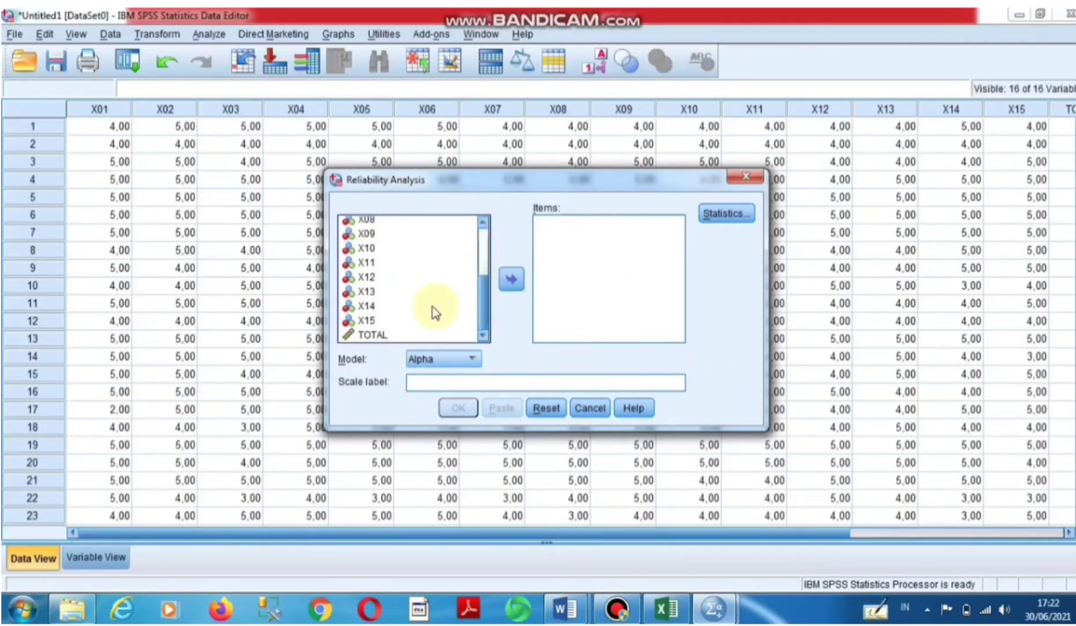
pyautogui.hotkey('ctrl', 'a')
pyautogui.keyDown('ctrl'); pyautogui.click(384, 331); pyautogui.keyUp('ctrl')
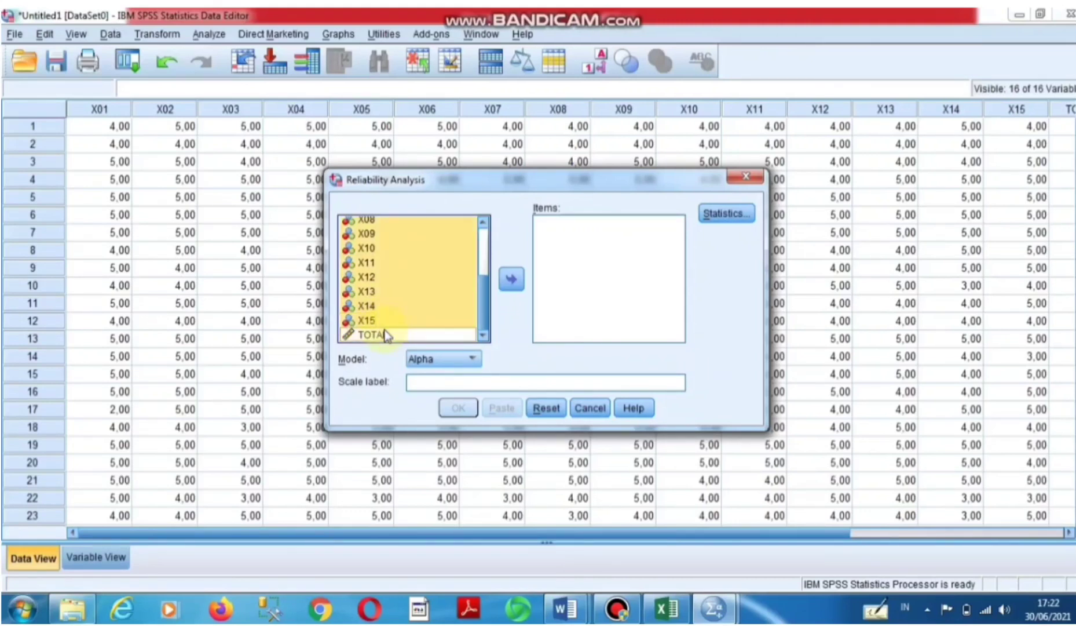
pyautogui.click(511, 278)
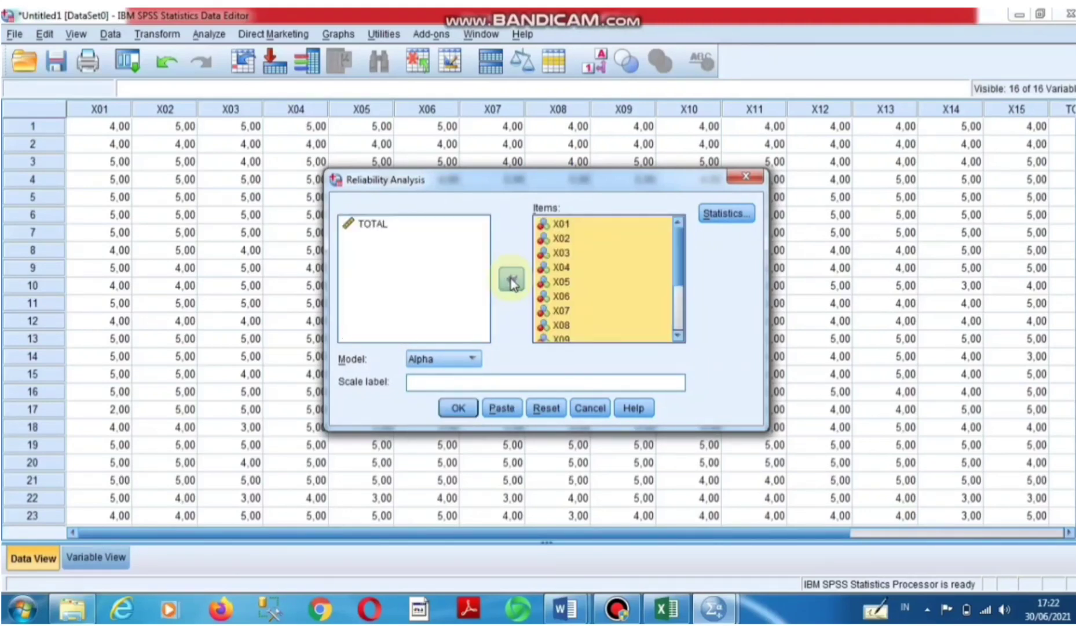
# Step: Include the "Scale if item deleted" descriptives and run the reliability analysis with the Alpha model
pyautogui.click(714, 216)
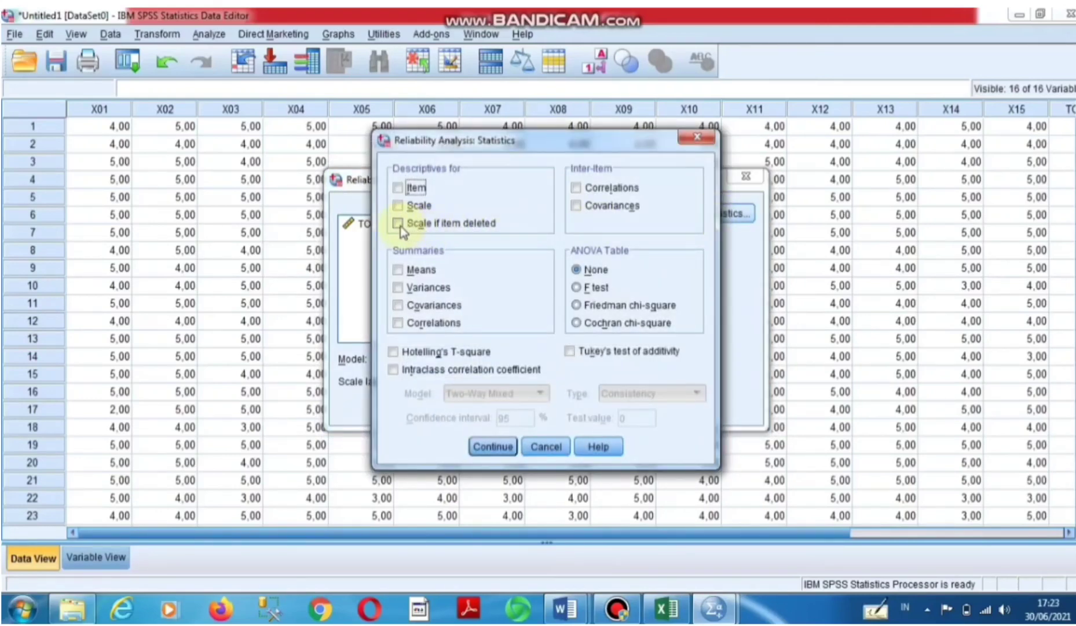
pyautogui.click(398, 223)
pyautogui.click(484, 446)
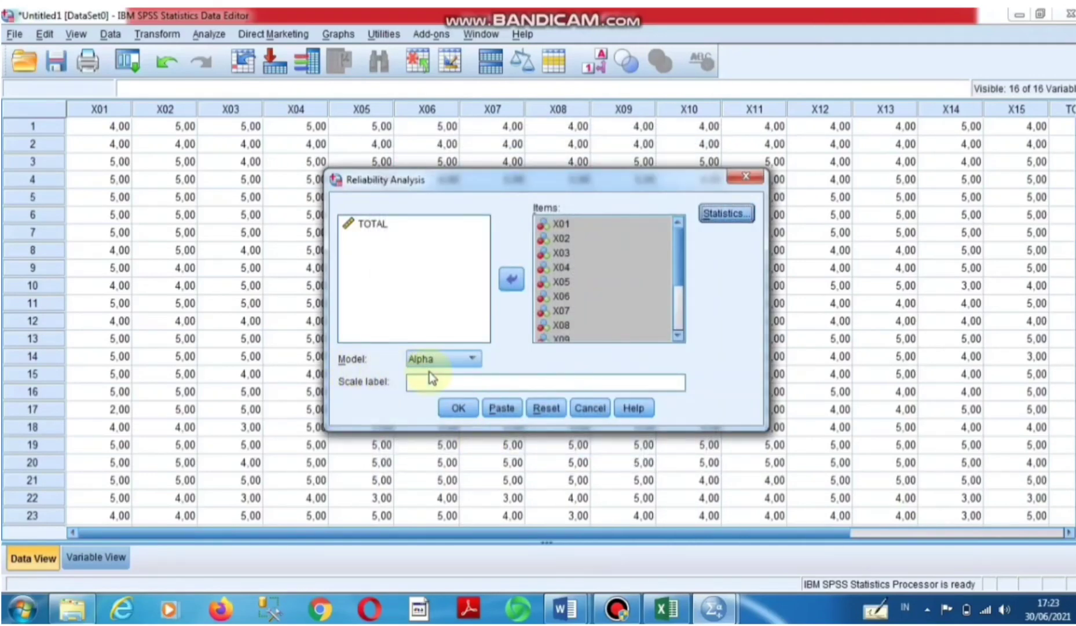
pyautogui.click(459, 407)
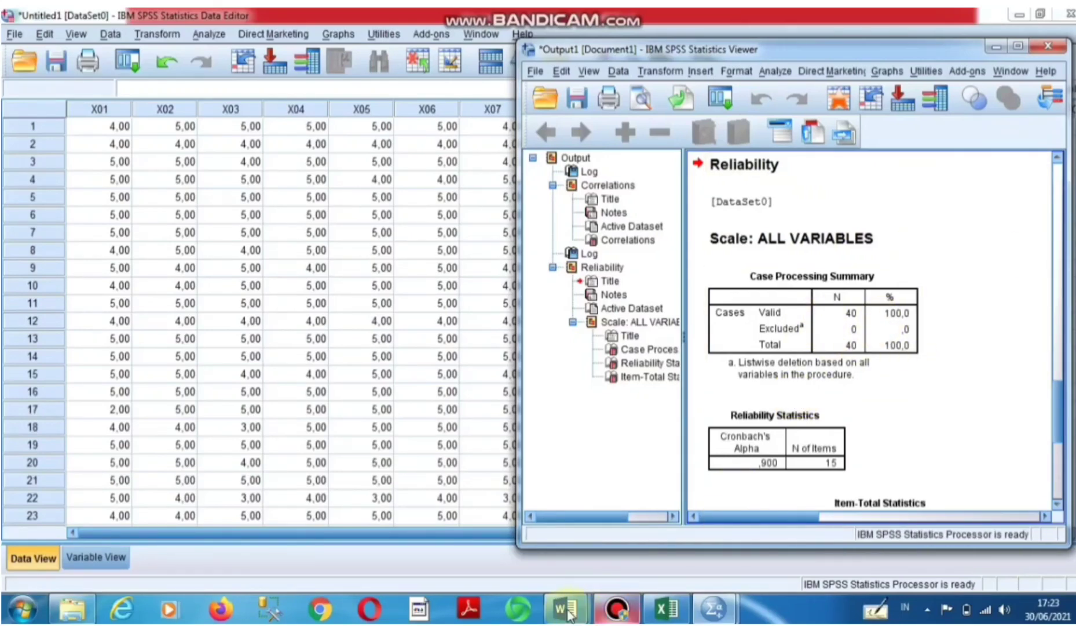
# Step: Compare the Cronbach's Alpha in the Reliability Statistics output with the reliability criteria in the Word document KONTEN
pyautogui.click(473, 538)
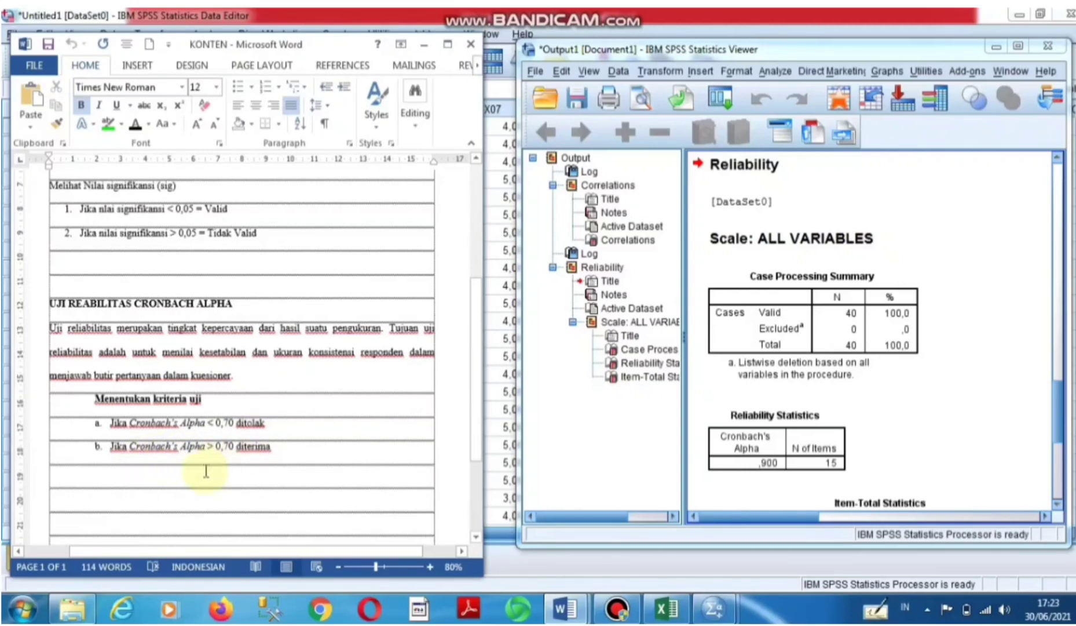
pyautogui.scroll(-1, 1060, 401)
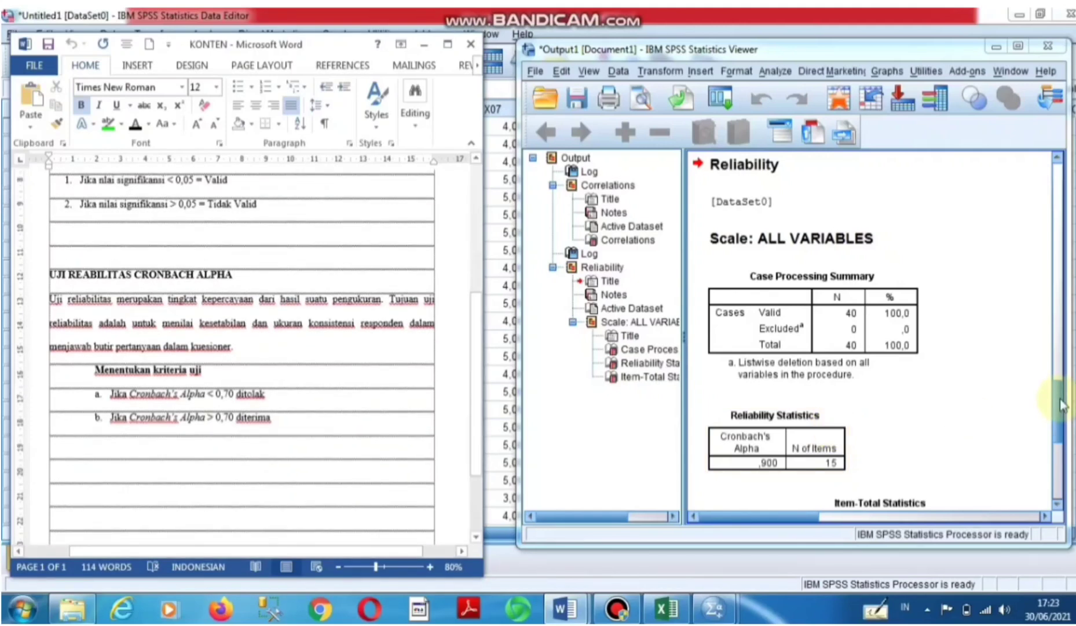
pyautogui.moveTo(1059, 400); pyautogui.dragTo(1059, 415)
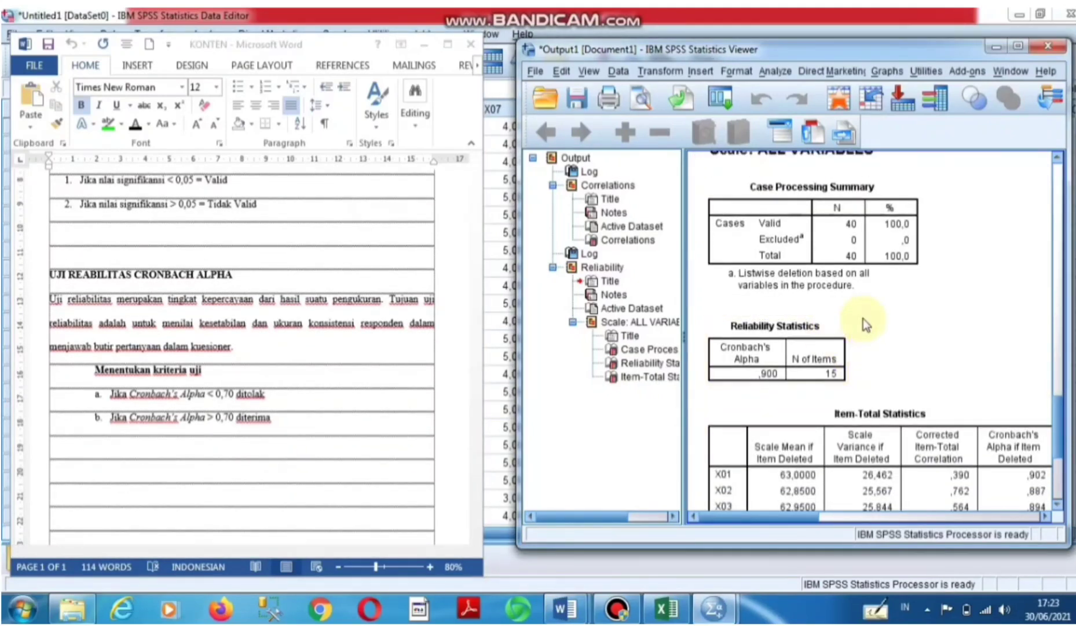